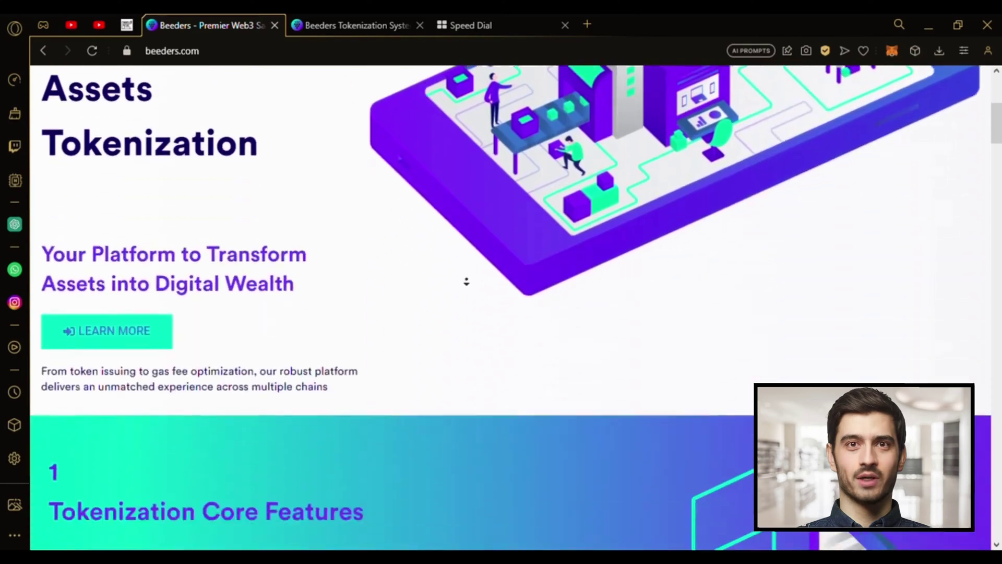
{"action": "scroll", "coordinate": [465, 282], "scroll_direction": "down", "scroll_amount": 4}
{"action": "scroll", "coordinate": [448, 248], "scroll_direction": "down", "scroll_amount": 4}
{"action": "scroll", "coordinate": [441, 264], "scroll_direction": "down", "scroll_amount": 1}
{"action": "scroll", "coordinate": [420, 258], "scroll_direction": "down", "scroll_amount": 4}
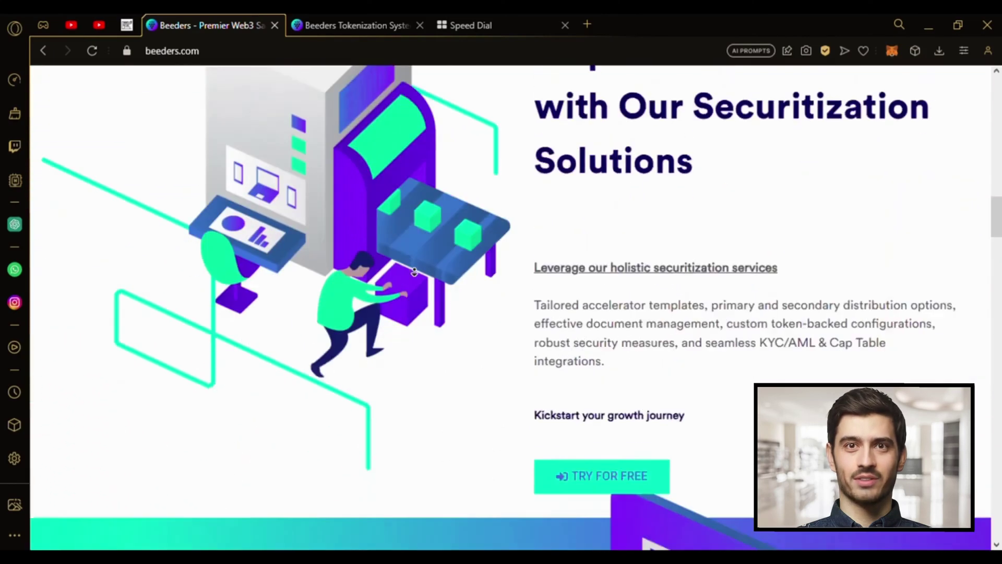
{"action": "scroll", "coordinate": [483, 300], "scroll_direction": "down", "scroll_amount": 2}
{"action": "left_click", "coordinate": [579, 370]}
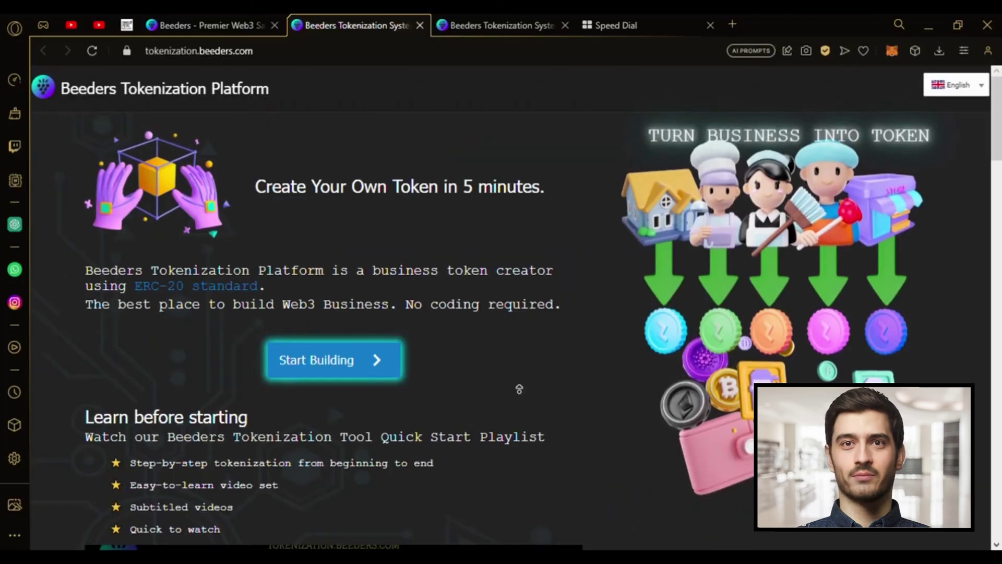
{"action": "scroll", "coordinate": [508, 385], "scroll_direction": "down", "scroll_amount": 2}
{"action": "scroll", "coordinate": [501, 454], "scroll_direction": "down", "scroll_amount": 4}
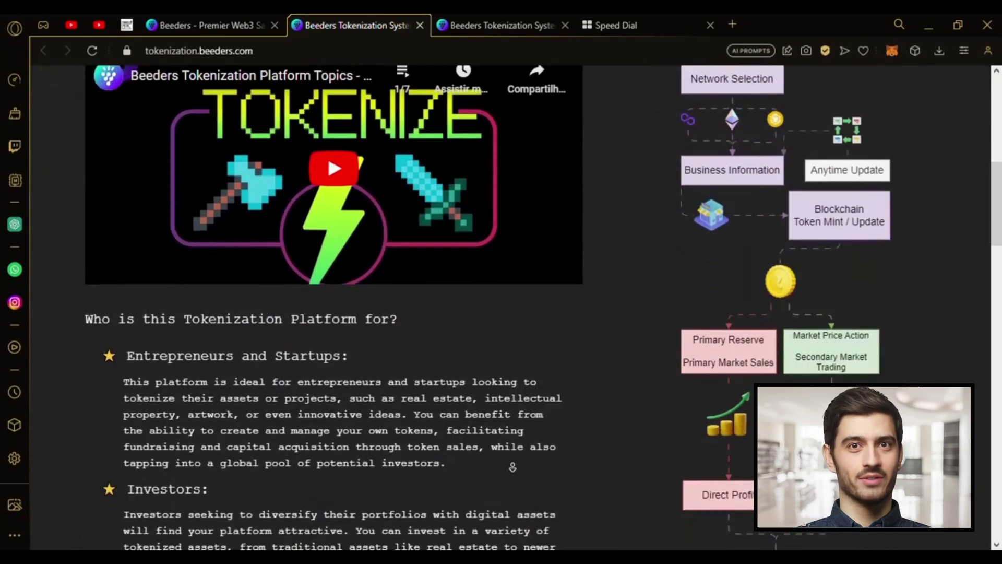
{"action": "scroll", "coordinate": [470, 423], "scroll_direction": "down", "scroll_amount": 3}
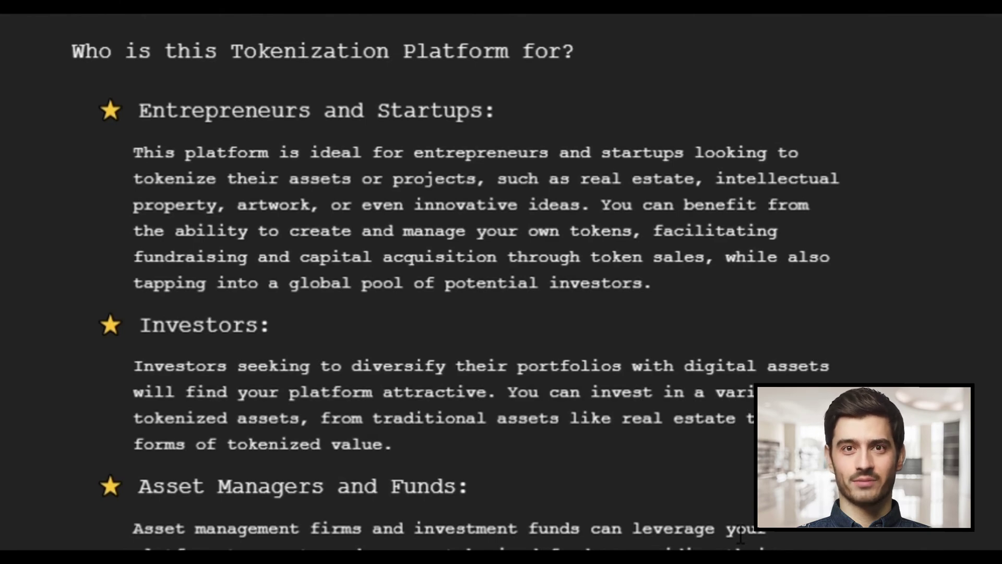
{"action": "scroll", "coordinate": [501, 313], "scroll_direction": "down", "scroll_amount": 5}
{"action": "scroll", "coordinate": [501, 313], "scroll_direction": "down", "scroll_amount": 5}
{"action": "scroll", "coordinate": [502, 314], "scroll_direction": "down", "scroll_amount": 5}
{"action": "scroll", "coordinate": [500, 325], "scroll_direction": "down", "scroll_amount": 3}
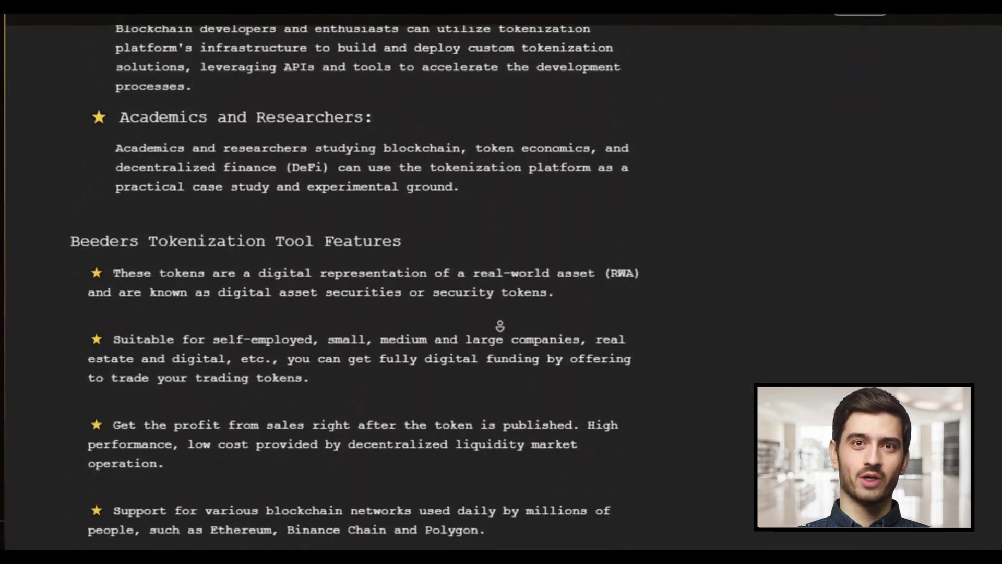
{"action": "scroll", "coordinate": [500, 324], "scroll_direction": "down", "scroll_amount": 3}
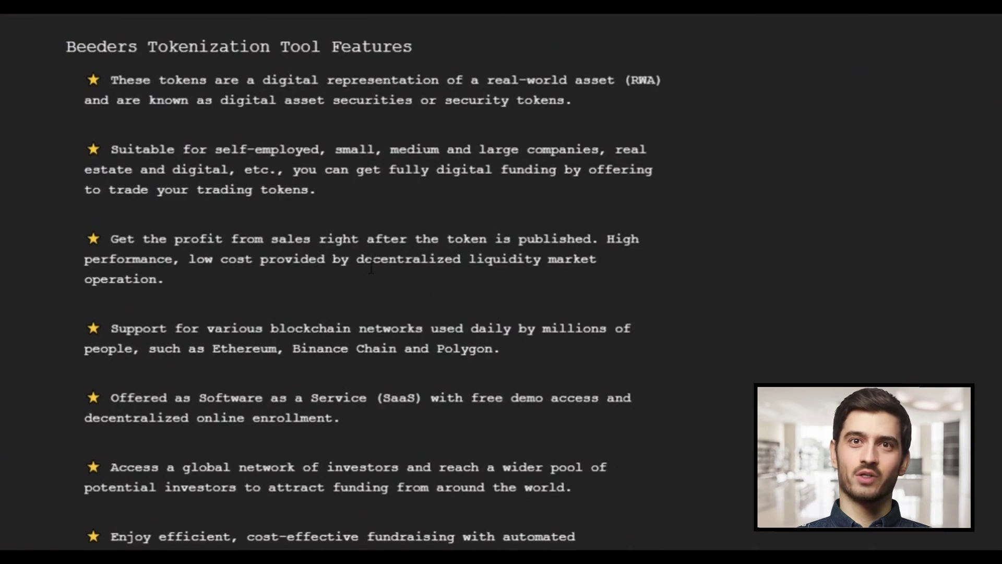
{"action": "scroll", "coordinate": [362, 283], "scroll_direction": "down", "scroll_amount": 3}
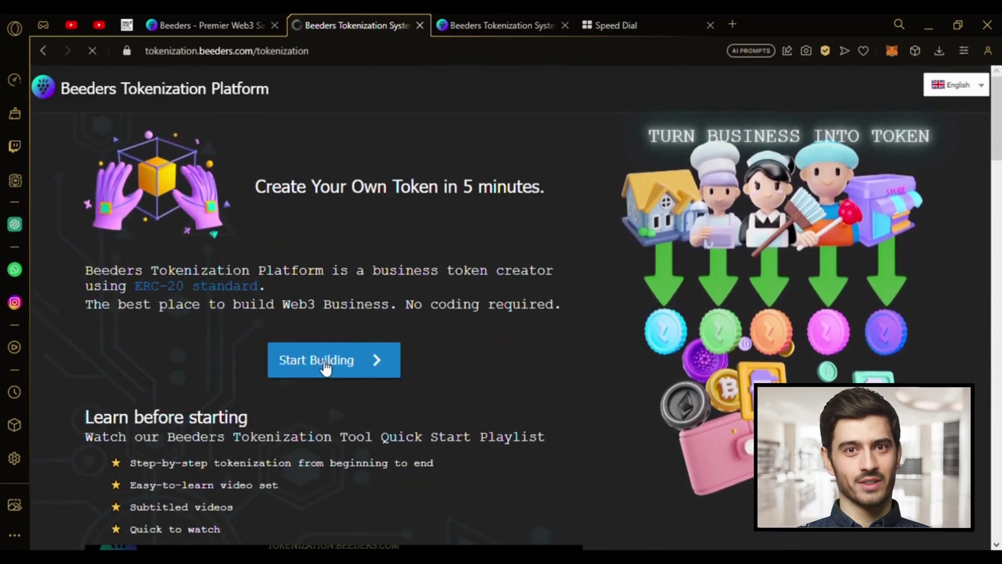
Launch the Tokenization Tool via Start Building and list the available interface languages.
{"action": "left_click", "coordinate": [325, 365]}
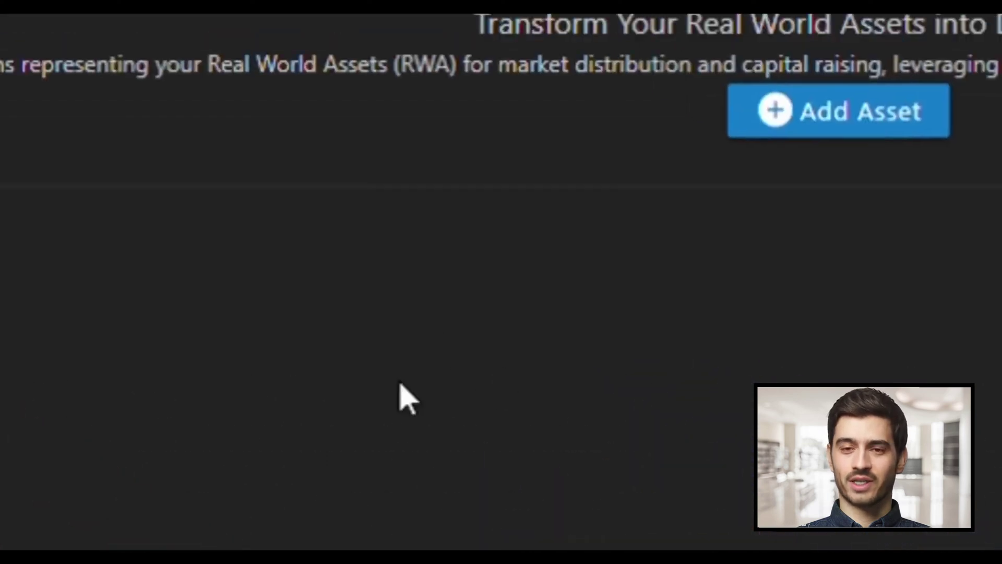
{"action": "left_click", "coordinate": [212, 91]}
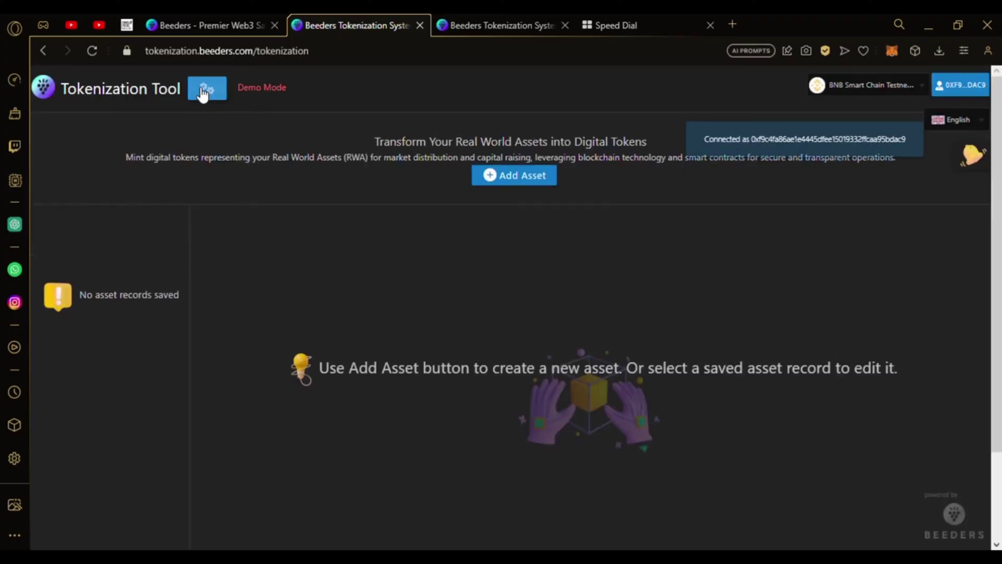
{"action": "left_click", "coordinate": [975, 121]}
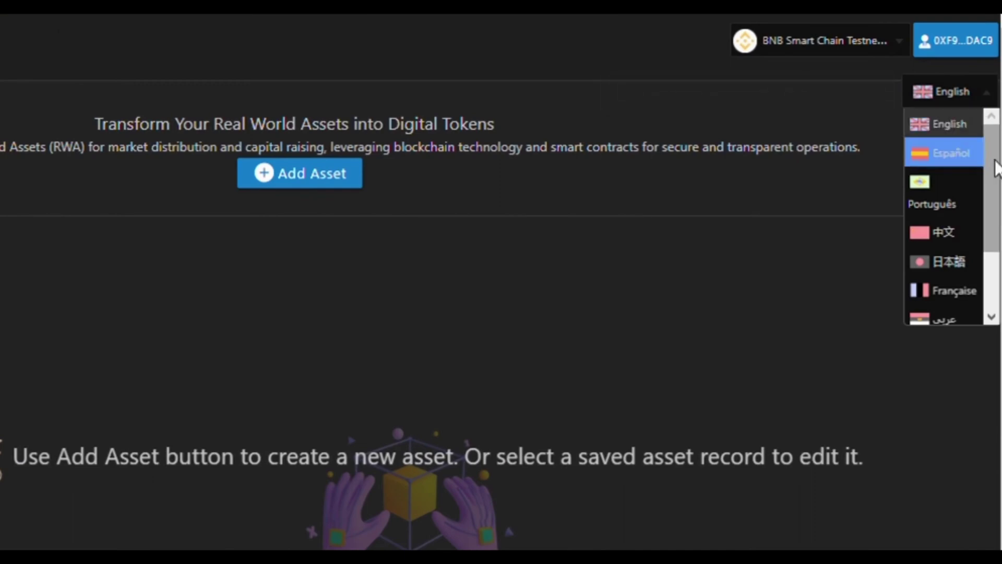
{"action": "left_click_drag", "start_coordinate": [995, 168], "coordinate": [994, 215]}
{"action": "scroll", "coordinate": [993, 204], "scroll_direction": "up", "scroll_amount": 2}
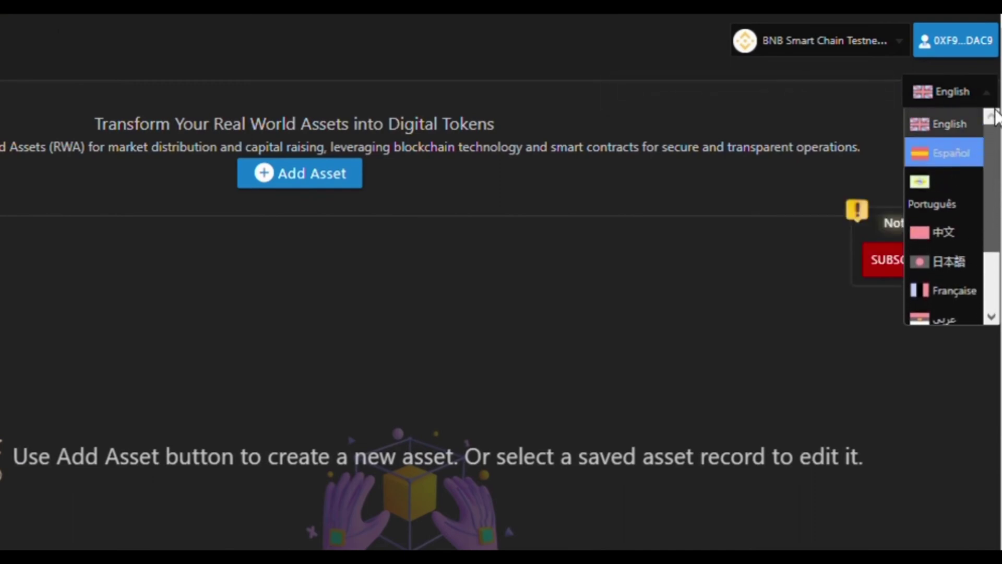
{"action": "scroll", "coordinate": [950, 197], "scroll_direction": "down", "scroll_amount": 2}
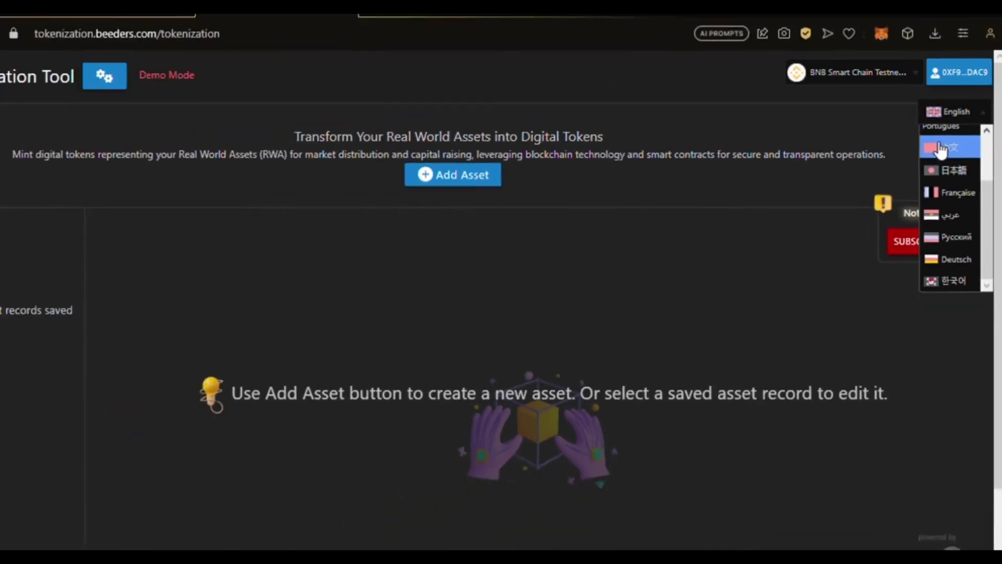
Preview another interface language, then subscribe to the 30-day plan and dismiss the success message.
{"action": "left_click", "coordinate": [940, 150]}
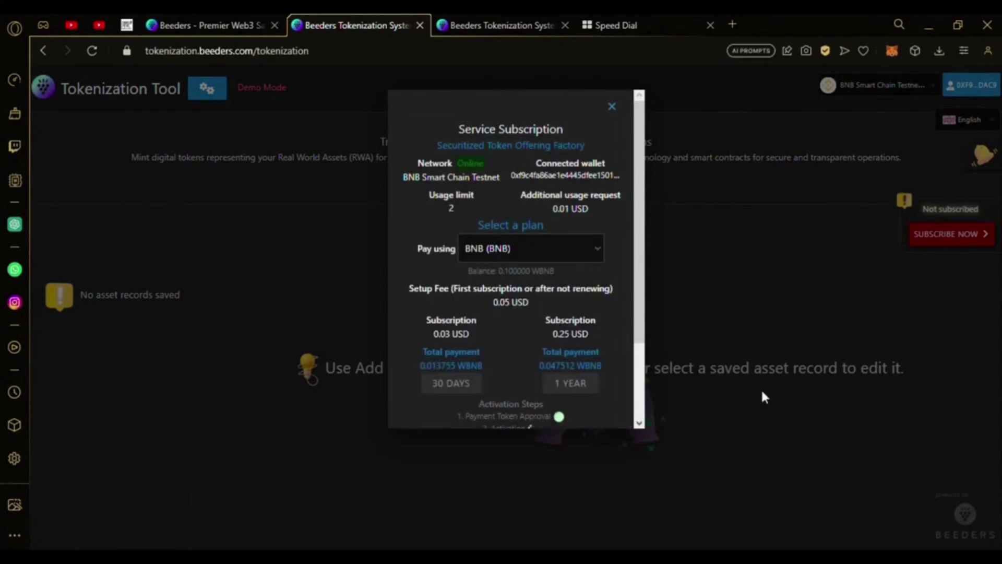
{"action": "left_click", "coordinate": [740, 370]}
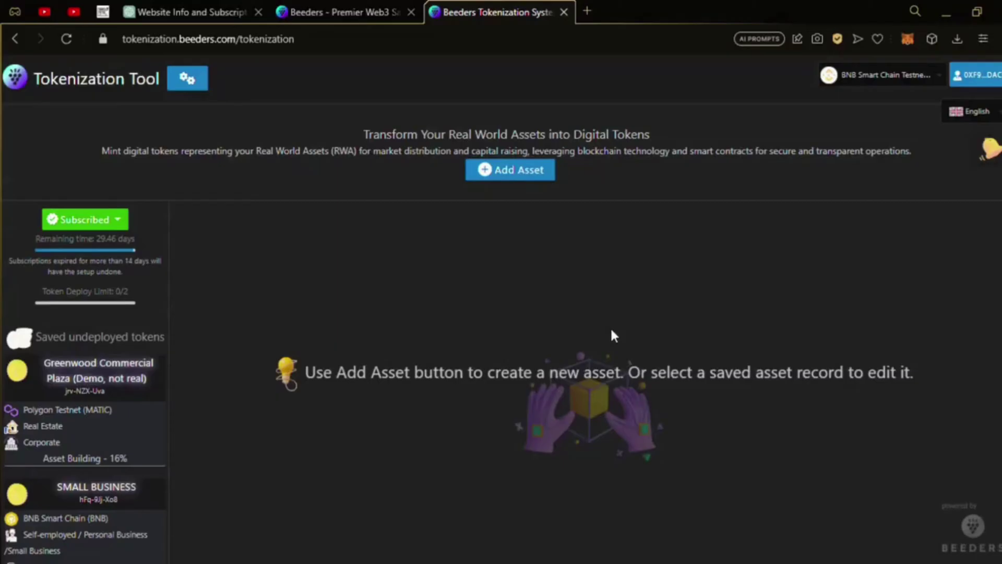
Create a new asset on the BNB testnet as a Company of type Digital Company and save its name.
{"action": "left_click", "coordinate": [515, 172]}
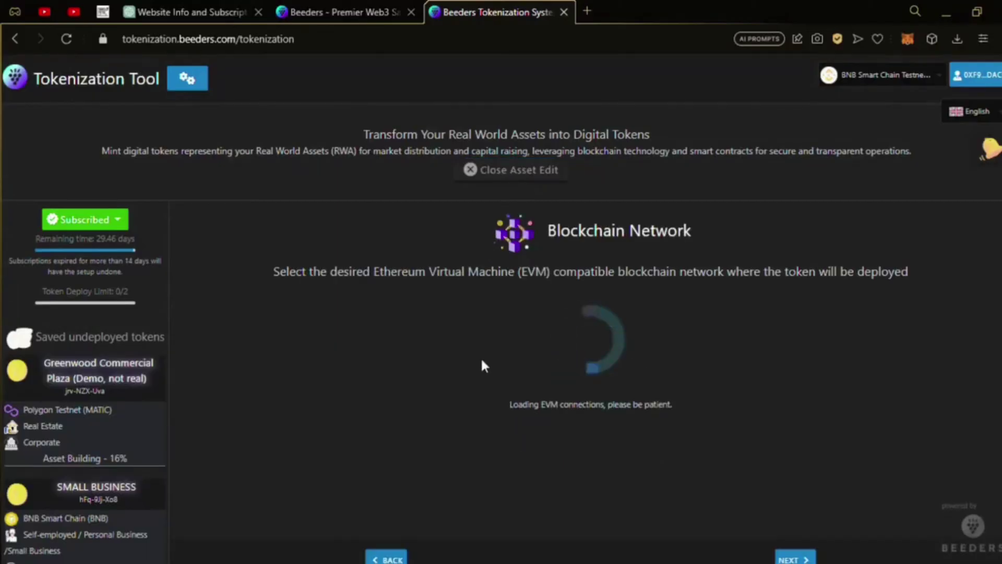
{"action": "scroll", "coordinate": [754, 369], "scroll_direction": "down", "scroll_amount": 5}
{"action": "left_click", "coordinate": [782, 519]}
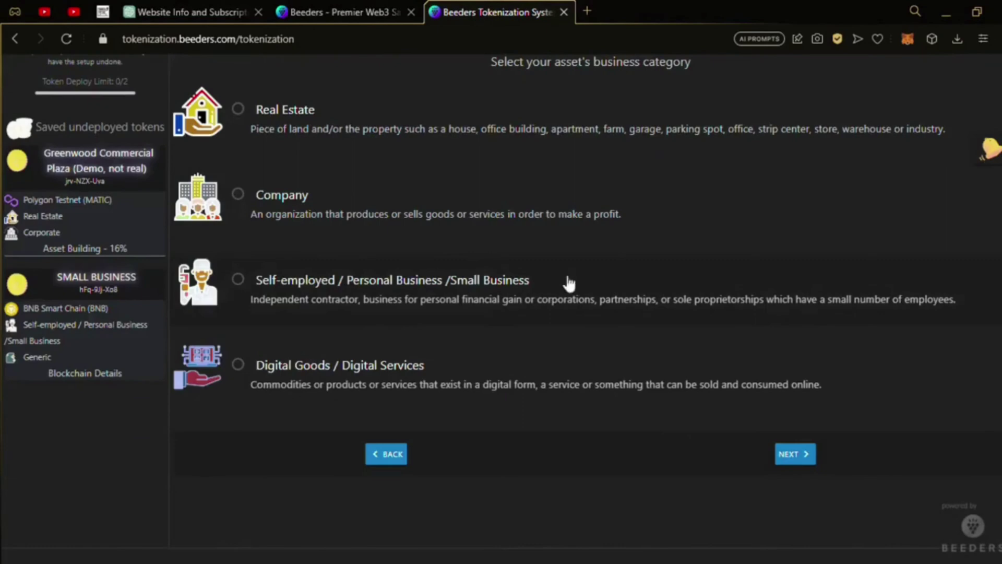
{"action": "scroll", "coordinate": [274, 304], "scroll_direction": "up", "scroll_amount": 1}
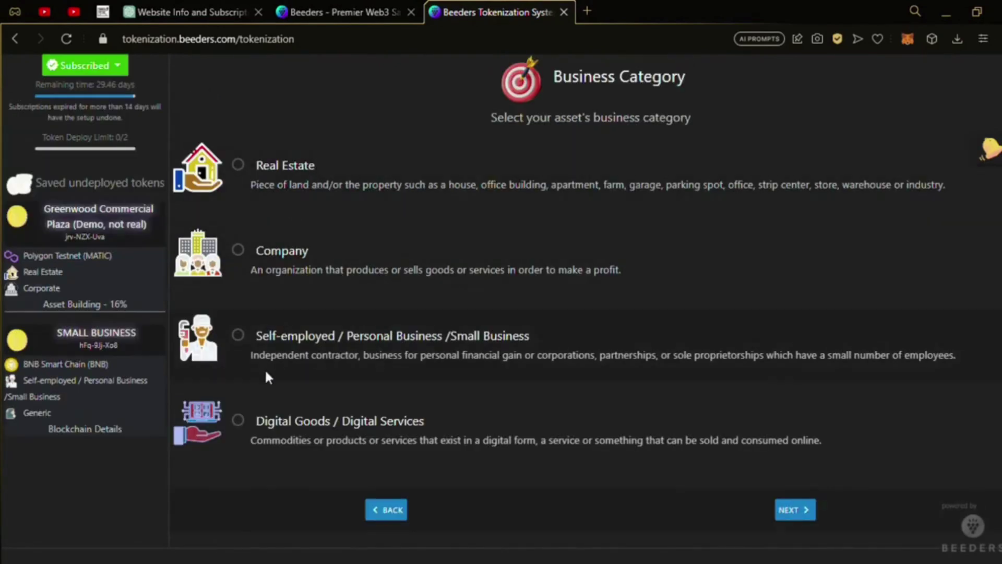
{"action": "left_click", "coordinate": [470, 295]}
{"action": "left_click", "coordinate": [806, 512]}
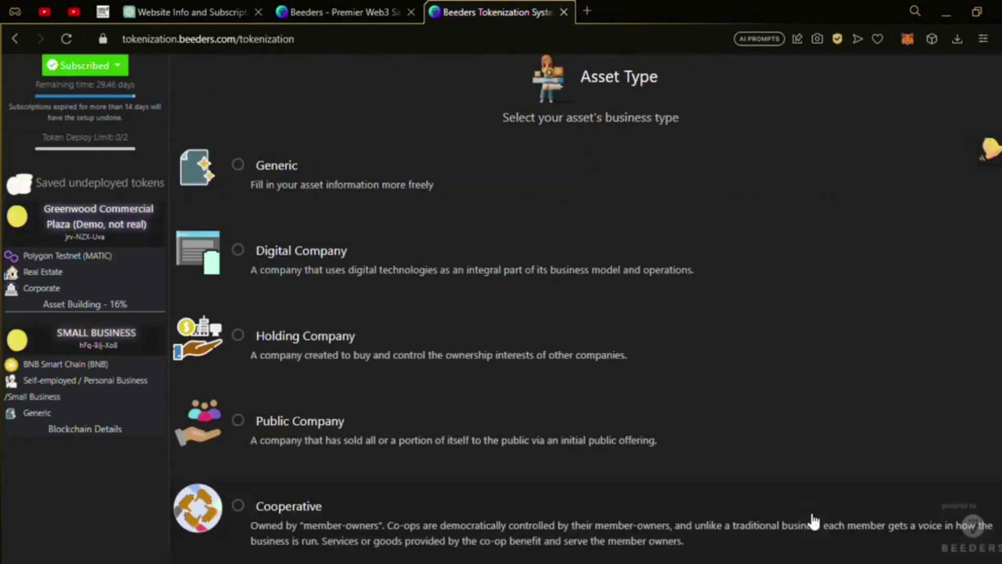
{"action": "left_click", "coordinate": [418, 295]}
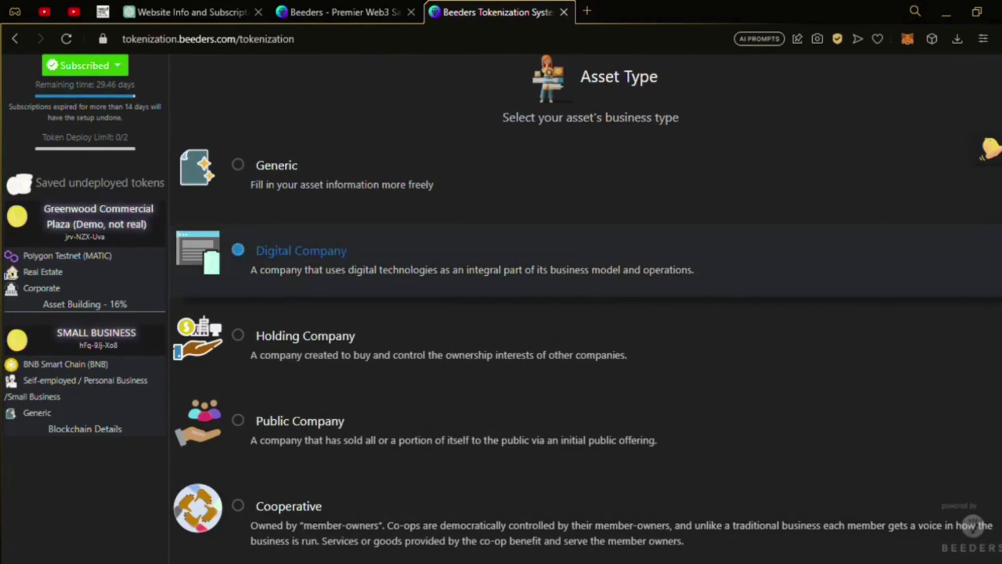
{"action": "scroll", "coordinate": [986, 402], "scroll_direction": "down", "scroll_amount": 5}
{"action": "left_click", "coordinate": [797, 513]}
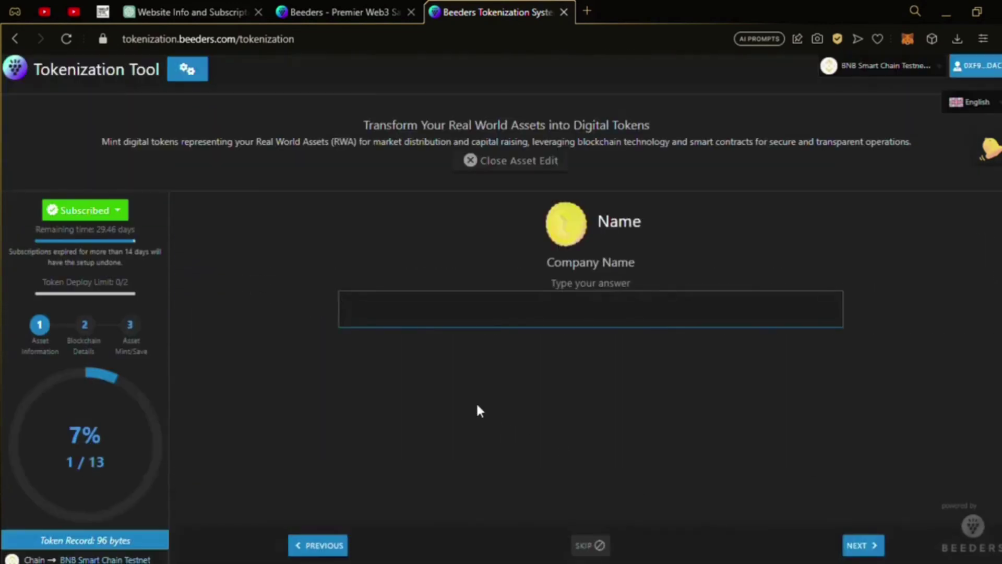
{"action": "type", "text": "B"}
{"action": "type", "text": "eeders"}
{"action": "left_click", "coordinate": [861, 544]}
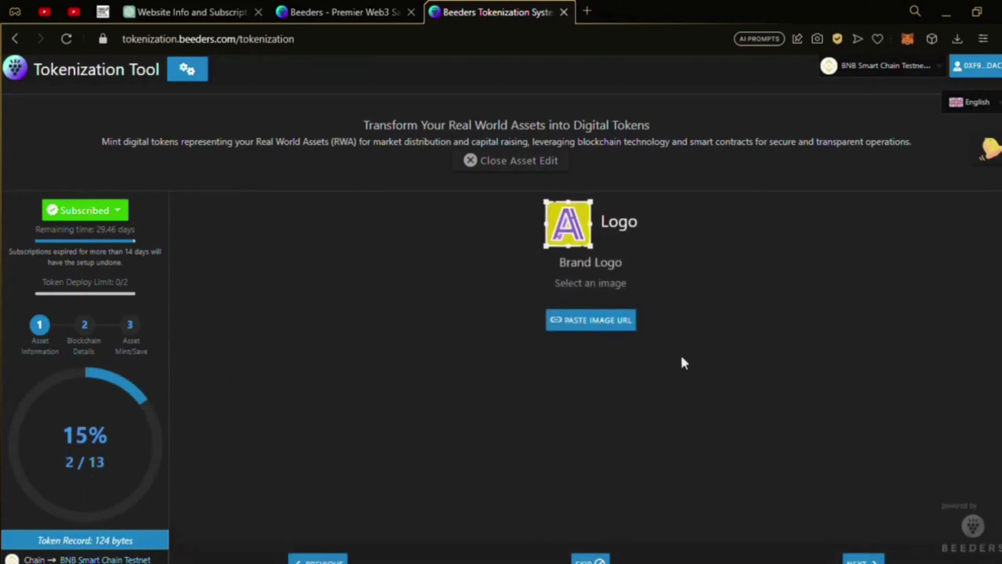
Set the brand logo from the pasted Beeders grape image URL.
{"action": "left_click", "coordinate": [596, 329]}
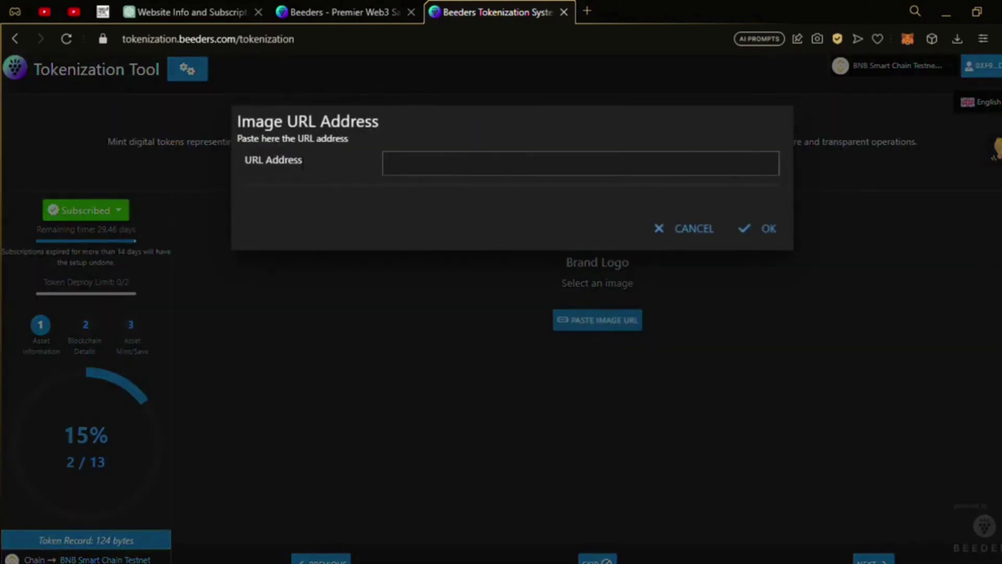
{"action": "left_click", "coordinate": [661, 228]}
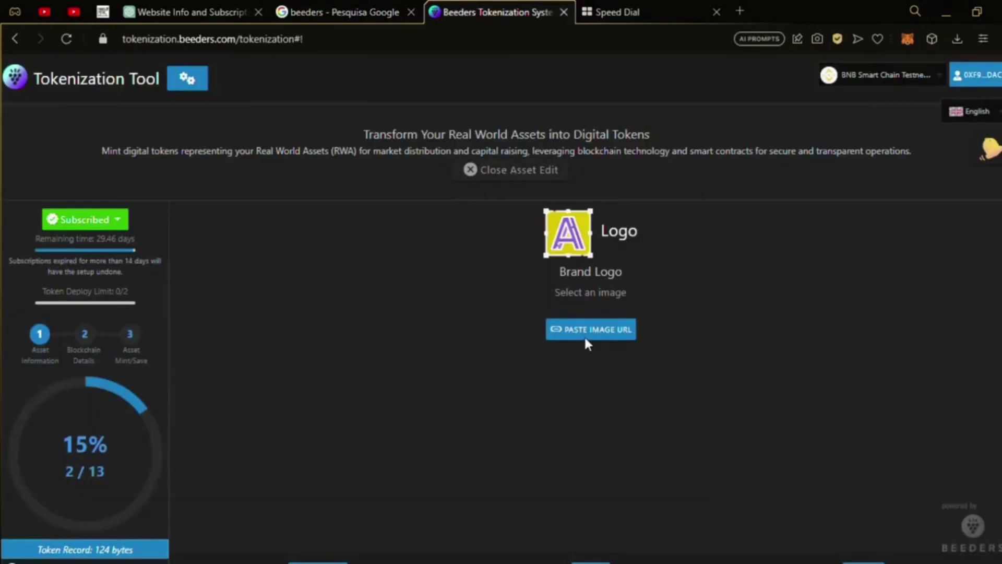
{"action": "left_click", "coordinate": [584, 335]}
{"action": "left_click", "coordinate": [757, 228]}
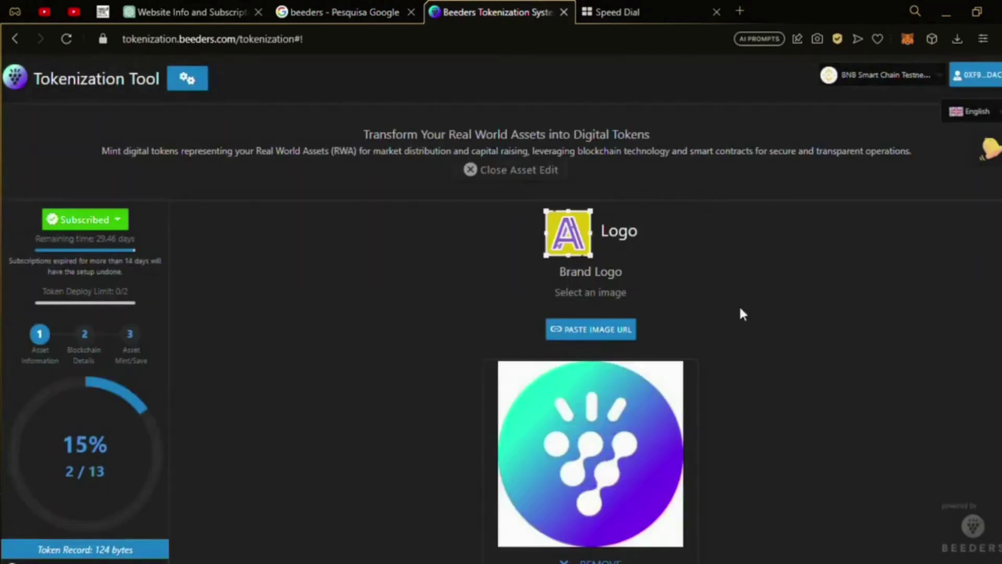
{"action": "scroll", "coordinate": [740, 313], "scroll_direction": "down", "scroll_amount": 3}
Enter the company description about revolutionizing the tokenization world and advance to Photos.
{"action": "left_click", "coordinate": [862, 487]}
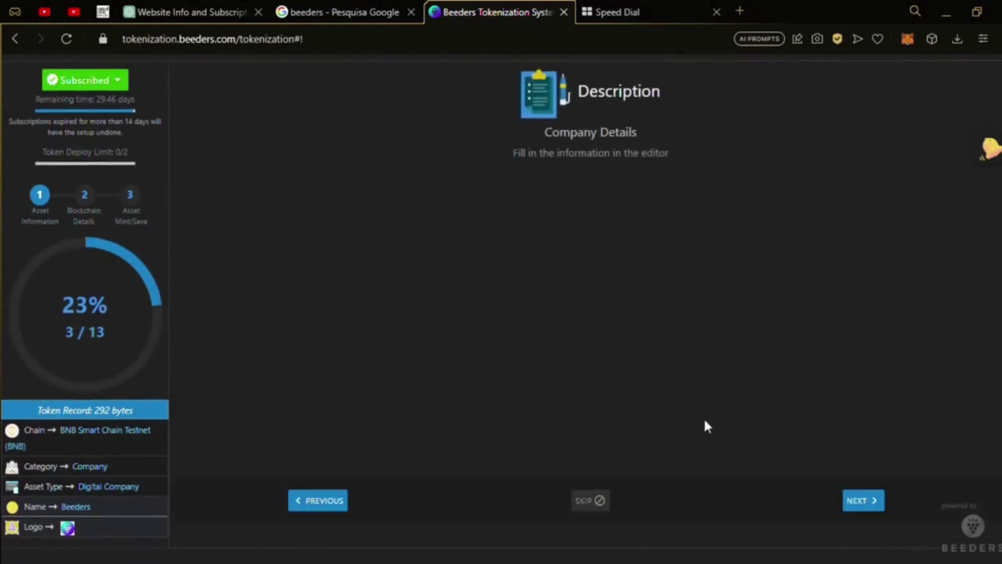
{"action": "type", "text": "A com"}
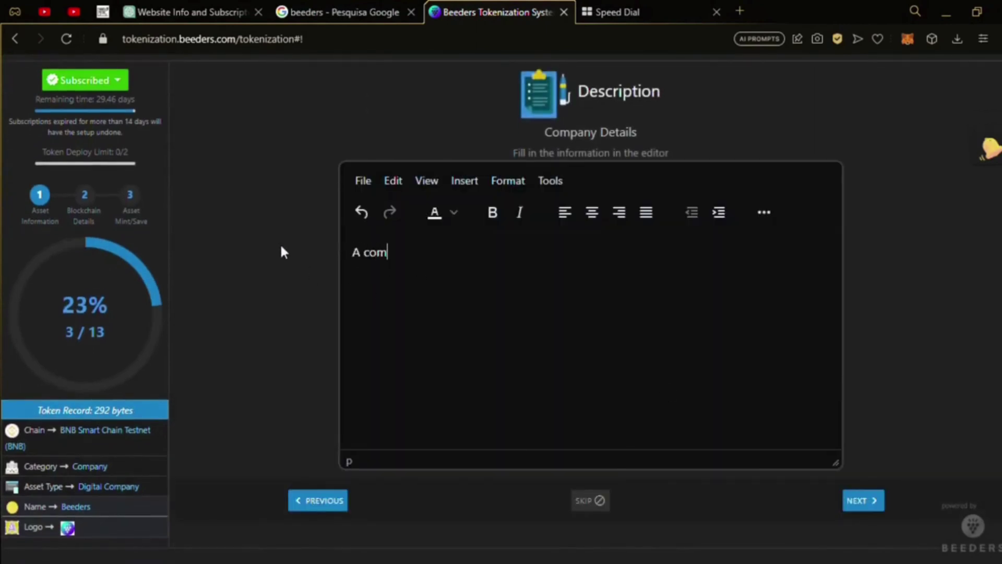
{"action": "type", "text": "pany that will revolutionize the tokeni"}
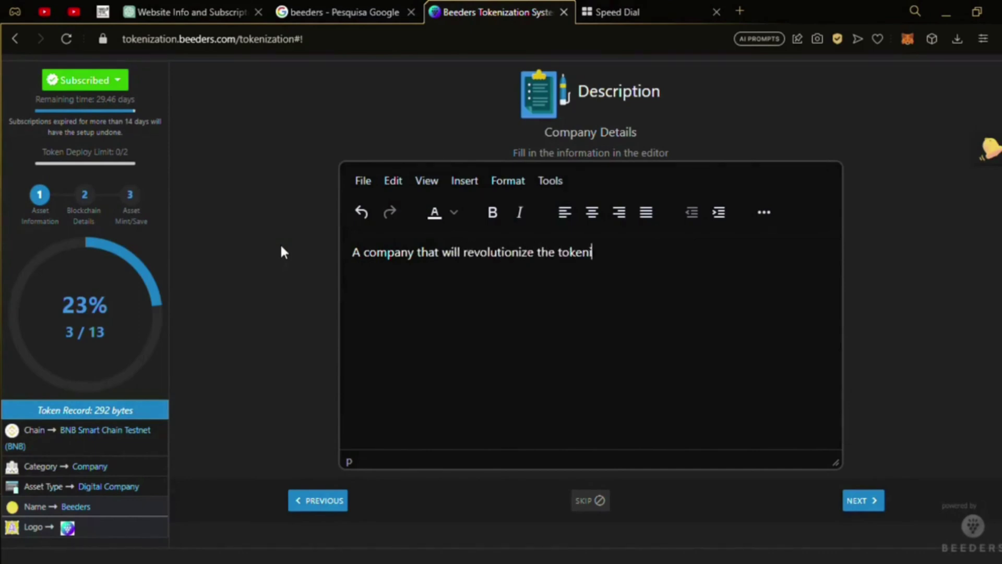
{"action": "type", "text": "rld"}
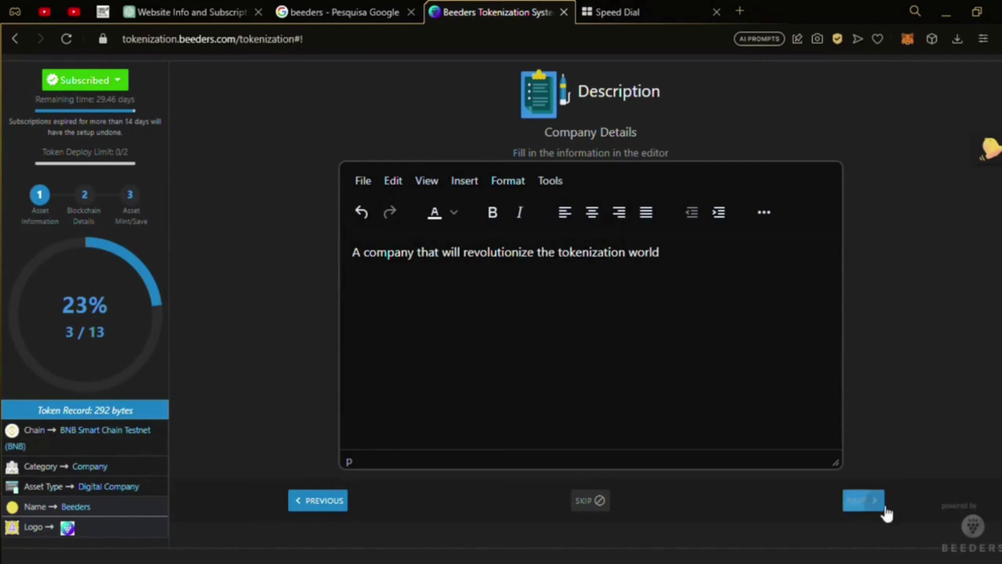
{"action": "left_click", "coordinate": [881, 507]}
{"action": "scroll", "coordinate": [676, 432], "scroll_direction": "up", "scroll_amount": 2}
{"action": "scroll", "coordinate": [676, 431], "scroll_direction": "up", "scroll_amount": 1}
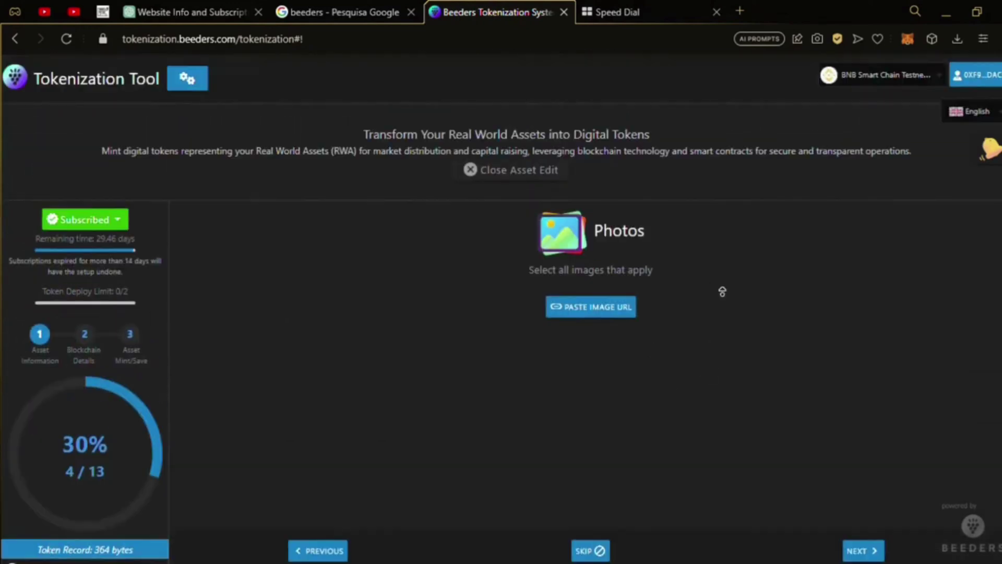
Add the first two Beeders photos from image links copied out of Google Images.
{"action": "key", "text": "ctrl+shift+Tab"}
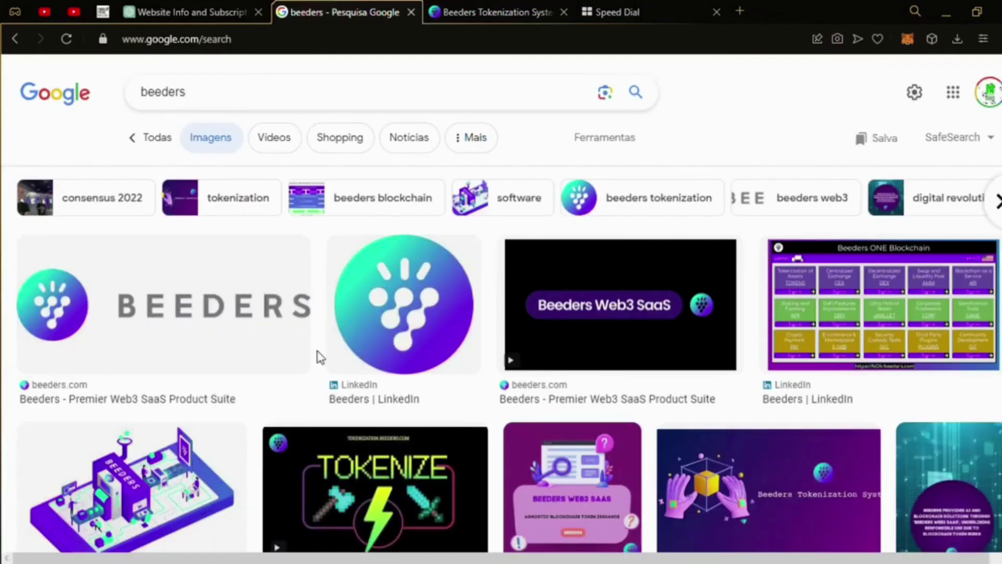
{"action": "key", "text": "ctrl+Tab"}
{"action": "left_click", "coordinate": [589, 306]}
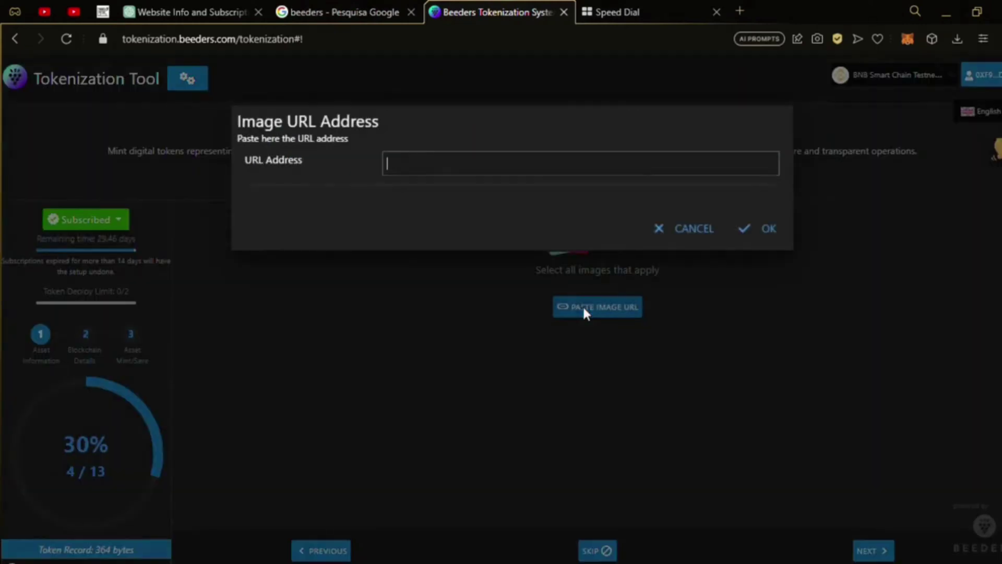
{"action": "key", "text": "ctrl+v"}
{"action": "left_click", "coordinate": [759, 231]}
{"action": "key", "text": "ctrl+shift+Tab"}
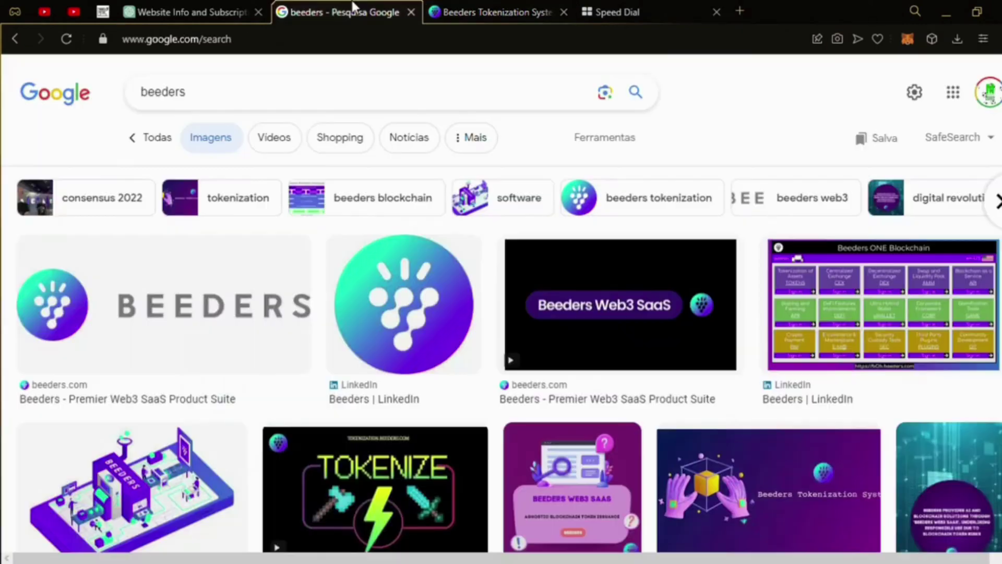
{"action": "key", "text": "ctrl+Tab"}
{"action": "left_click", "coordinate": [592, 312]}
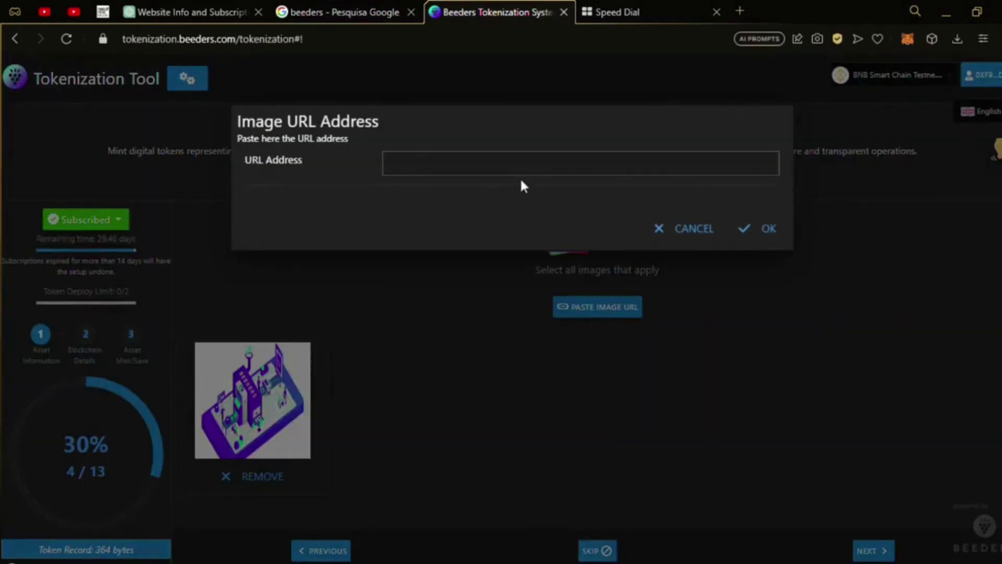
{"action": "key", "text": "ctrl+v"}
{"action": "left_click", "coordinate": [756, 230]}
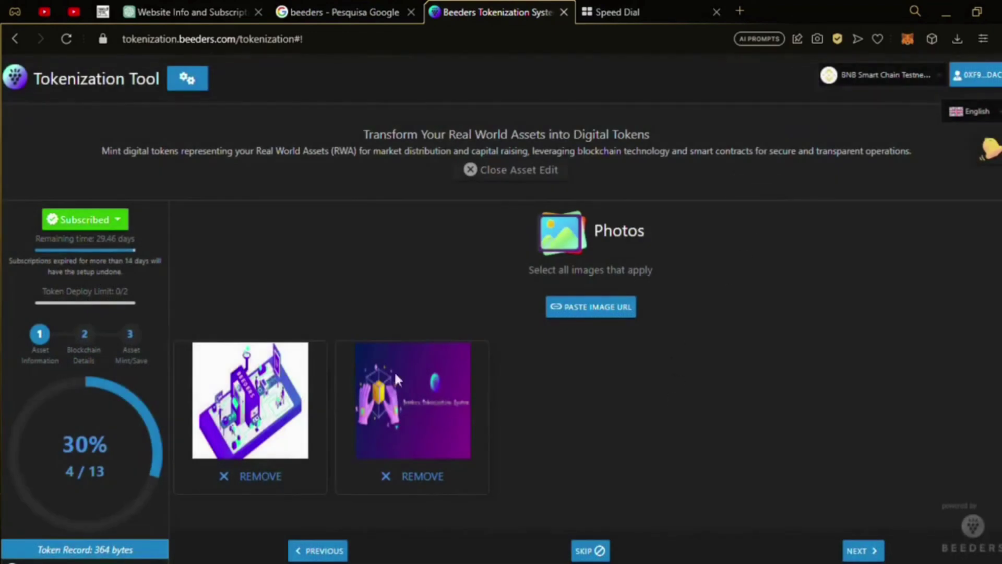
Add the third and fourth Beeders photos from copied image links and advance to Videos.
{"action": "key", "text": "ctrl+shift+Tab"}
{"action": "key", "text": "ctrl+Tab"}
{"action": "left_click", "coordinate": [578, 306]}
{"action": "key", "text": "ctrl+v"}
{"action": "left_click", "coordinate": [767, 229]}
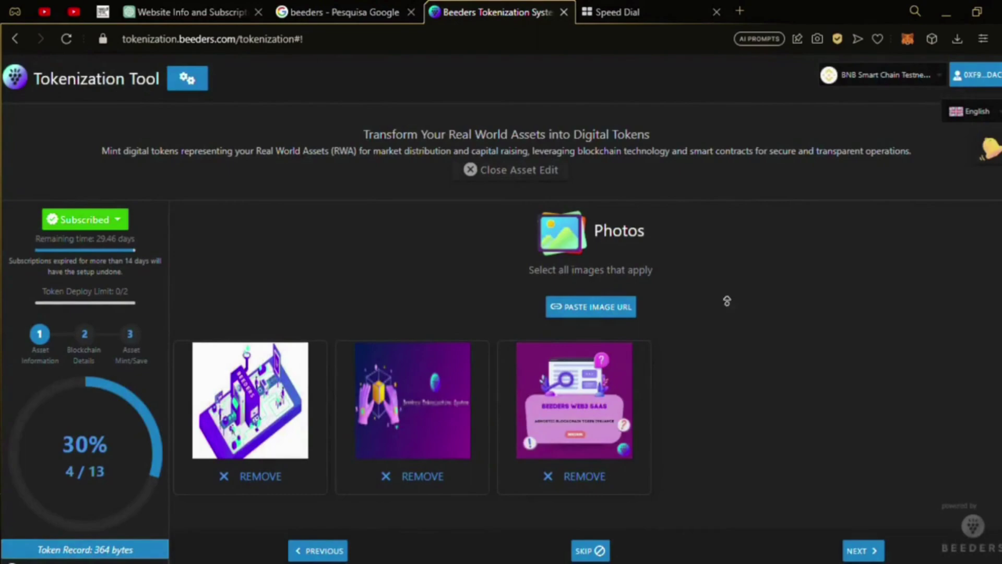
{"action": "left_click", "coordinate": [345, 12]}
{"action": "left_click", "coordinate": [489, 12]}
{"action": "left_click", "coordinate": [595, 306]}
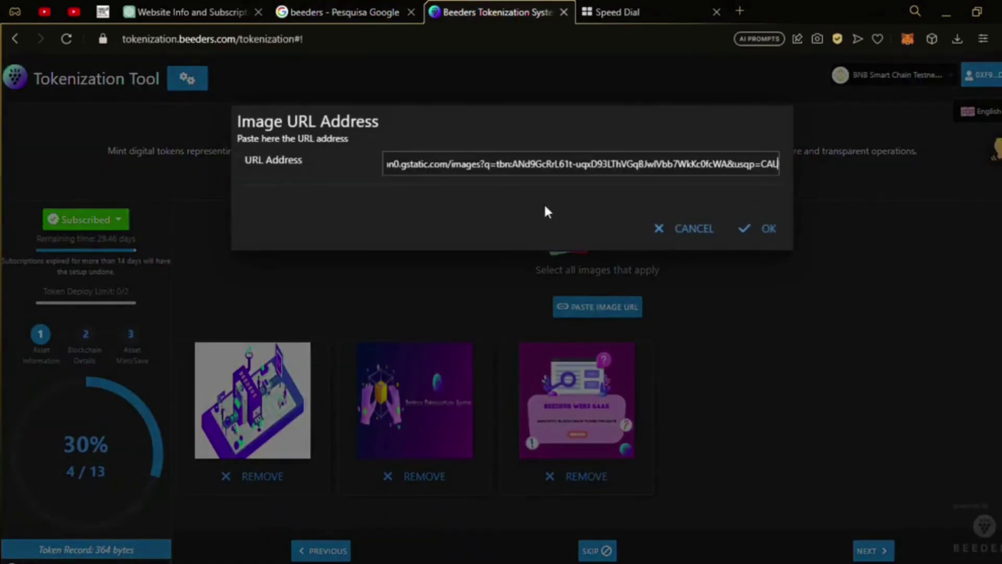
{"action": "left_click", "coordinate": [767, 229]}
{"action": "scroll", "coordinate": [814, 328], "scroll_direction": "down", "scroll_amount": 2}
{"action": "left_click", "coordinate": [862, 392]}
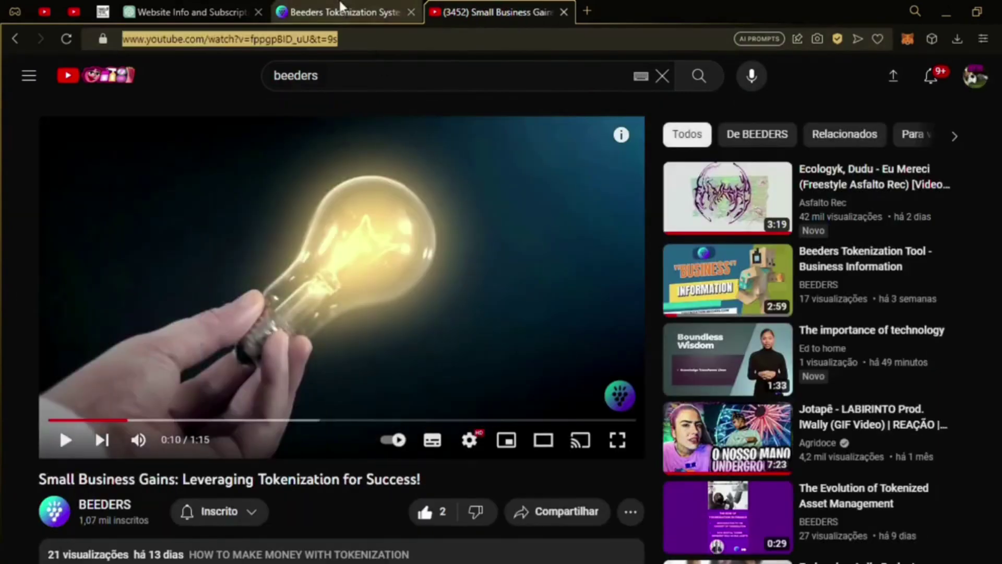
Attach the first Beeders YouTube video from its pasted URL.
{"action": "left_click", "coordinate": [341, 11]}
{"action": "left_click", "coordinate": [601, 309]}
{"action": "type", "text": "https://www.youtube.com/watch?v=fppgpBID_uU&t=9s"}
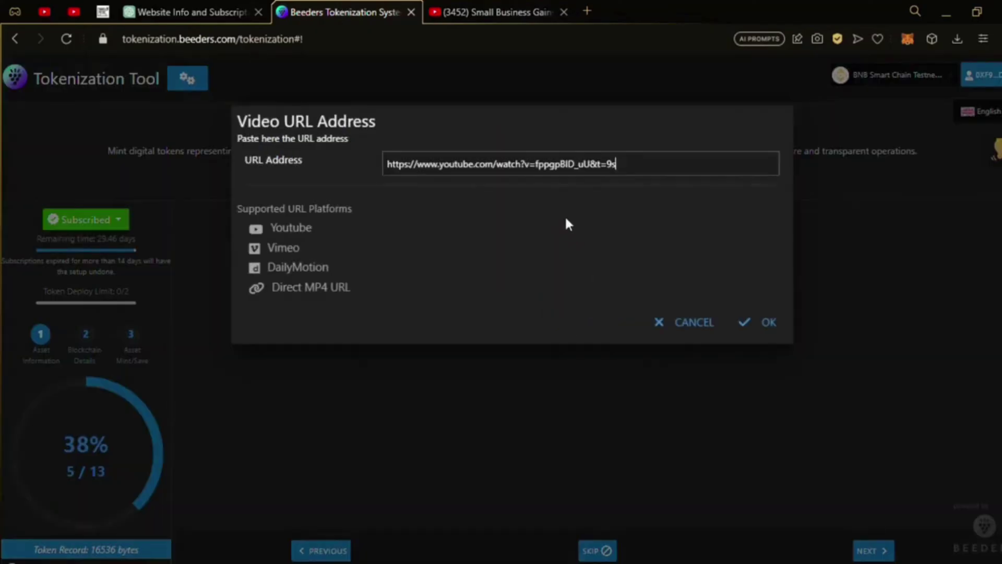
{"action": "left_click", "coordinate": [767, 324]}
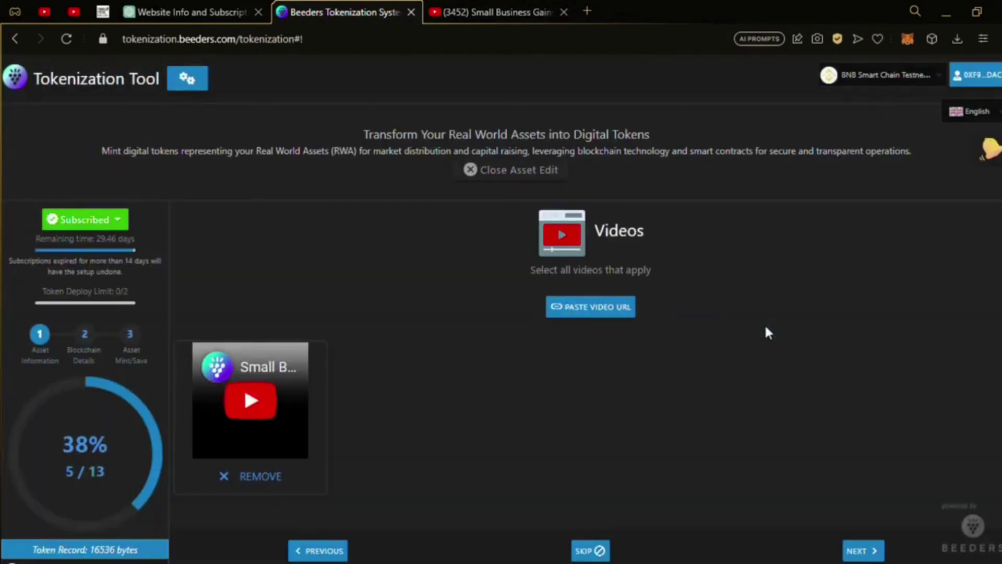
Copy the Business Information tutorial's YouTube URL and attach it as the second video.
{"action": "left_click", "coordinate": [532, 11]}
{"action": "left_click", "coordinate": [747, 278]}
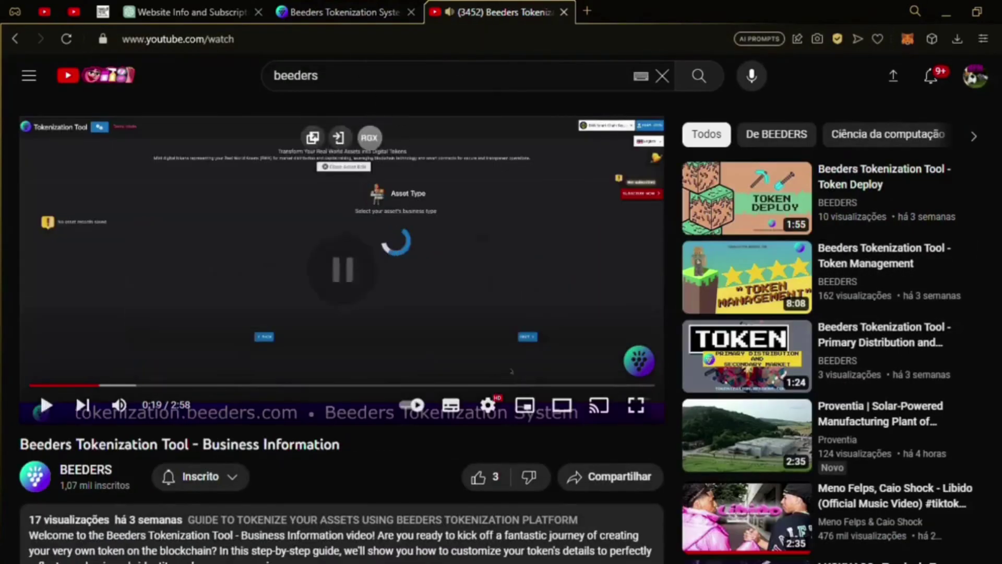
{"action": "left_click", "coordinate": [178, 38]}
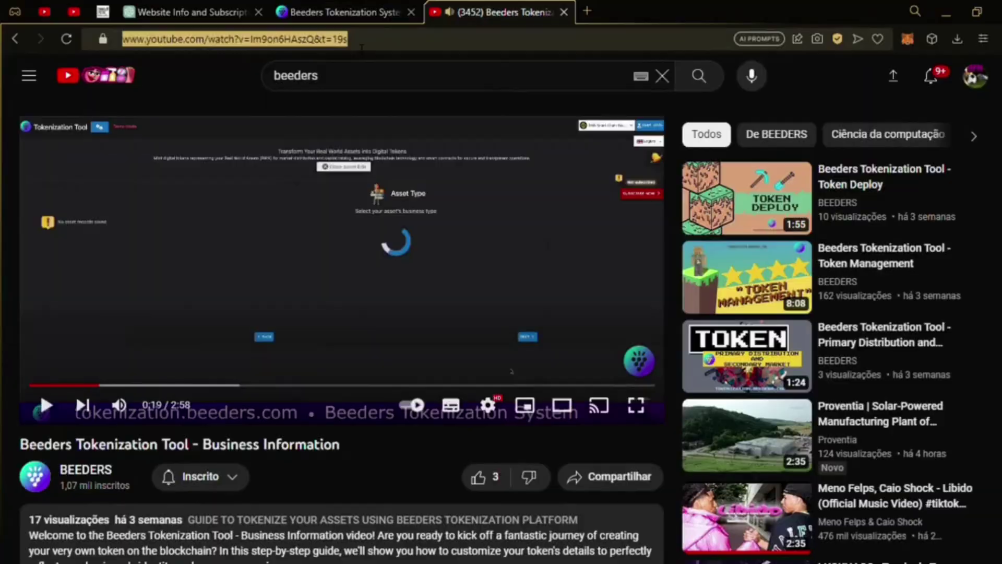
{"action": "key", "text": "ctrl+c"}
{"action": "left_click", "coordinate": [337, 12]}
{"action": "left_click", "coordinate": [600, 310]}
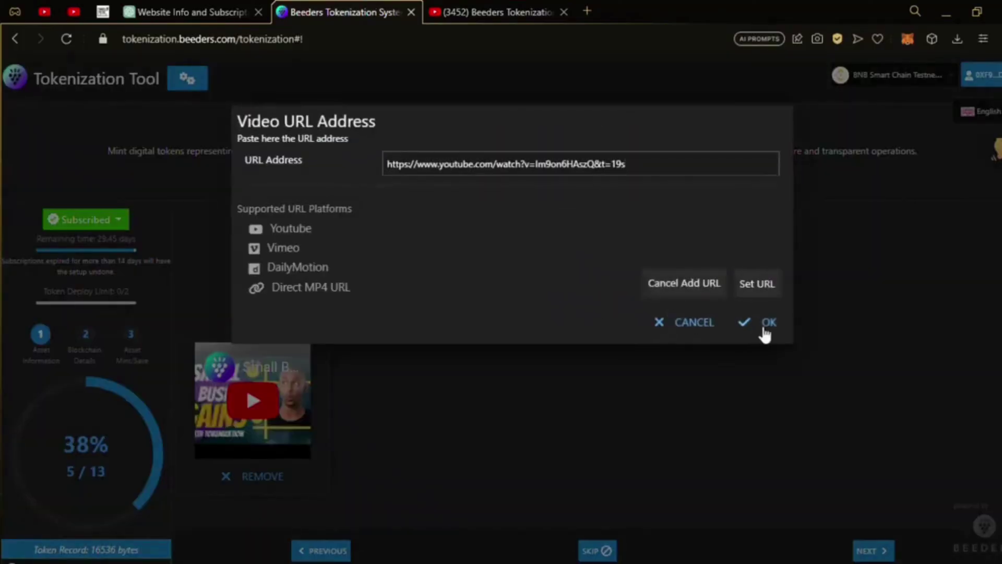
{"action": "left_click", "coordinate": [764, 325]}
Move past the Telegram group step, submit the Twitter address and skip the Discord question.
{"action": "left_click", "coordinate": [861, 554]}
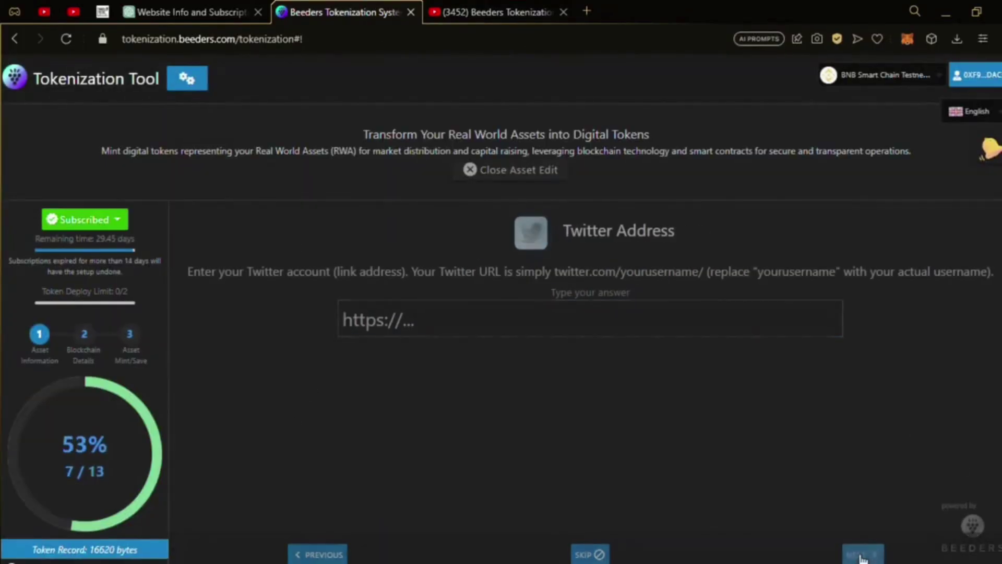
{"action": "left_click", "coordinate": [317, 554]}
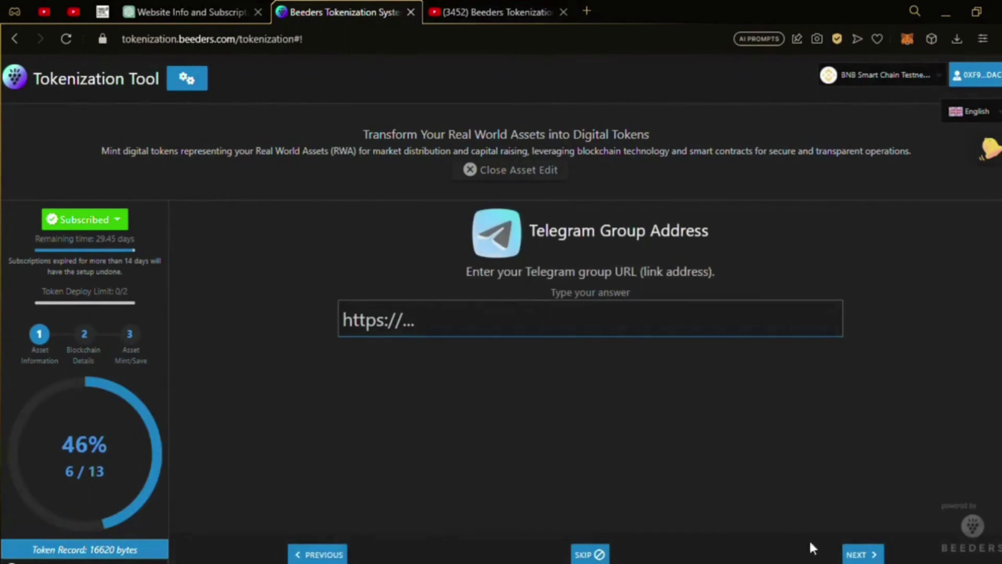
{"action": "left_click", "coordinate": [861, 555]}
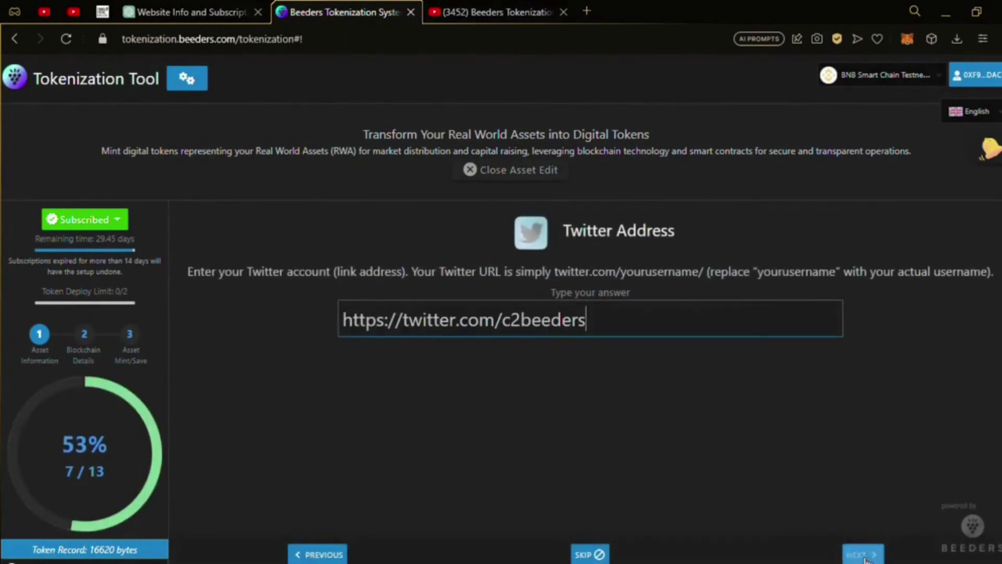
{"action": "left_click", "coordinate": [863, 554]}
{"action": "key", "text": "Return"}
Fill in the copied YouTube channel address and the Instagram address, advancing to Valuation.
{"action": "left_click", "coordinate": [493, 12]}
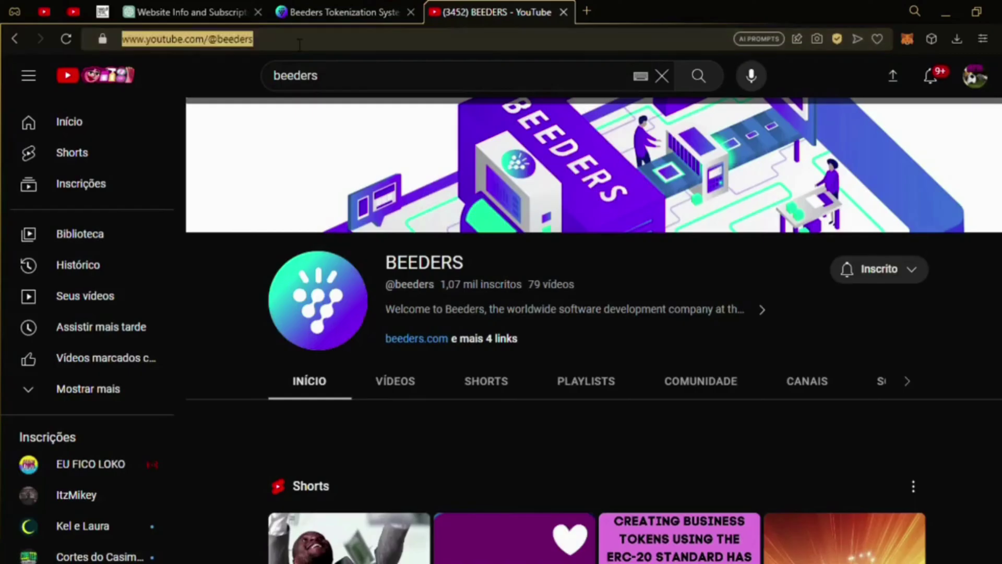
{"action": "left_click", "coordinate": [330, 10]}
{"action": "left_click", "coordinate": [493, 325]}
{"action": "key", "text": "ctrl+v"}
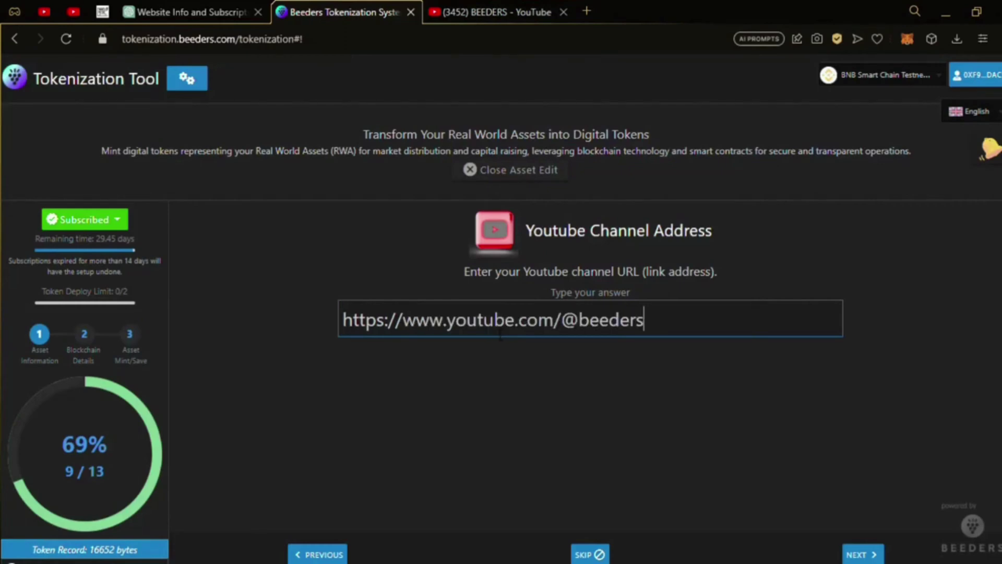
{"action": "left_click", "coordinate": [862, 555]}
{"action": "key", "text": "ctrl+v"}
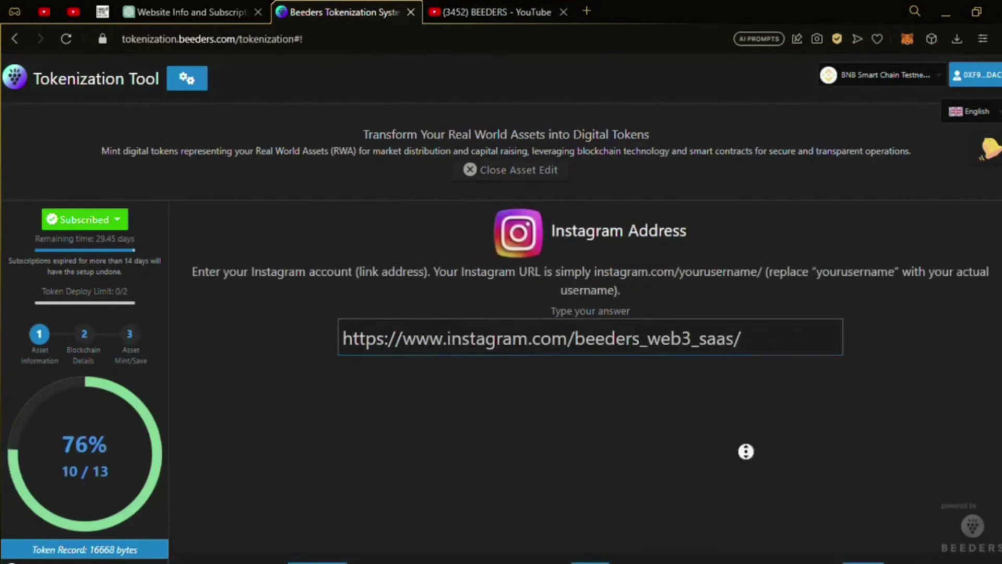
{"action": "scroll", "coordinate": [744, 452], "scroll_direction": "down", "scroll_amount": 2}
{"action": "left_click", "coordinate": [861, 453]}
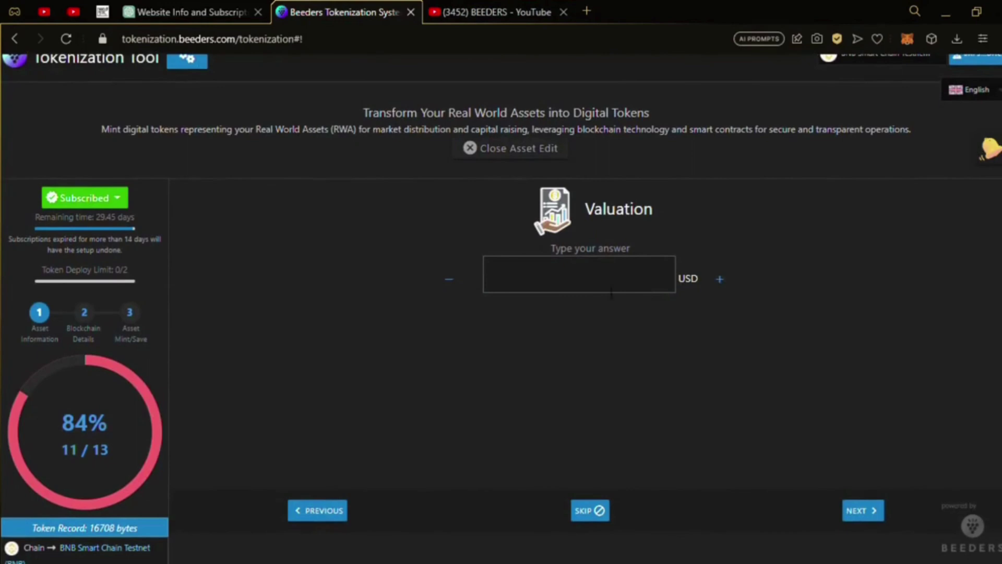
Raise the valuation to 0.30 USD and confirm it.
{"action": "left_click", "coordinate": [722, 284]}
{"action": "left_click", "coordinate": [727, 291]}
{"action": "left_click", "coordinate": [727, 288]}
{"action": "left_click", "coordinate": [856, 513]}
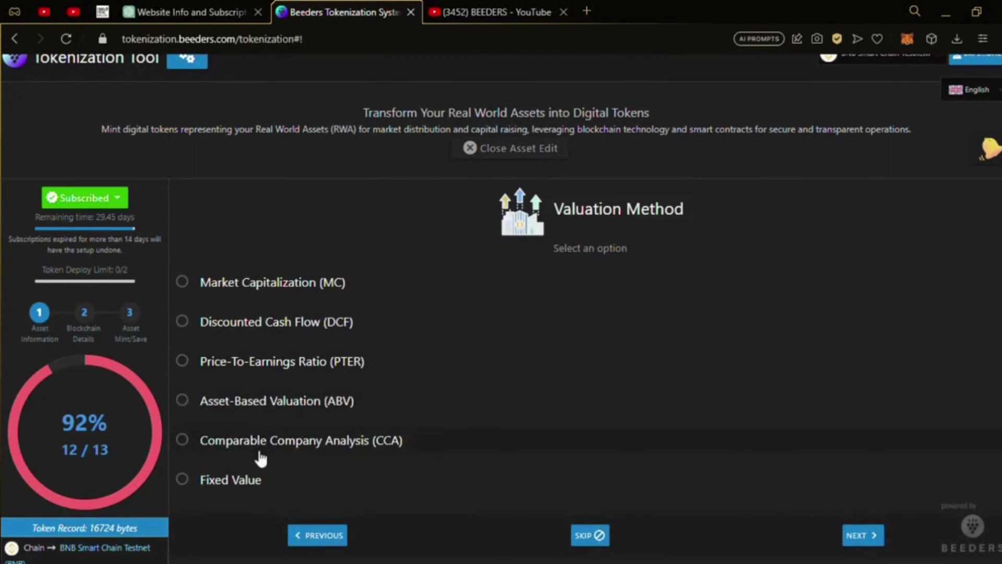
Choose Market Capitalization (MC) as valuation method and set active user accounts to 10, finishing asset info.
{"action": "left_click", "coordinate": [239, 289]}
{"action": "left_click", "coordinate": [874, 536]}
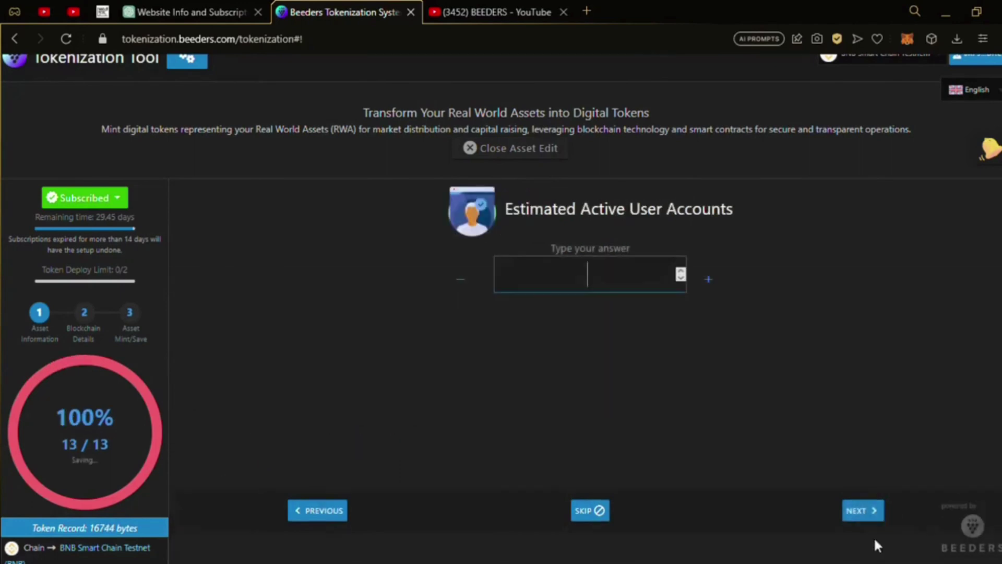
{"action": "left_click", "coordinate": [709, 282]}
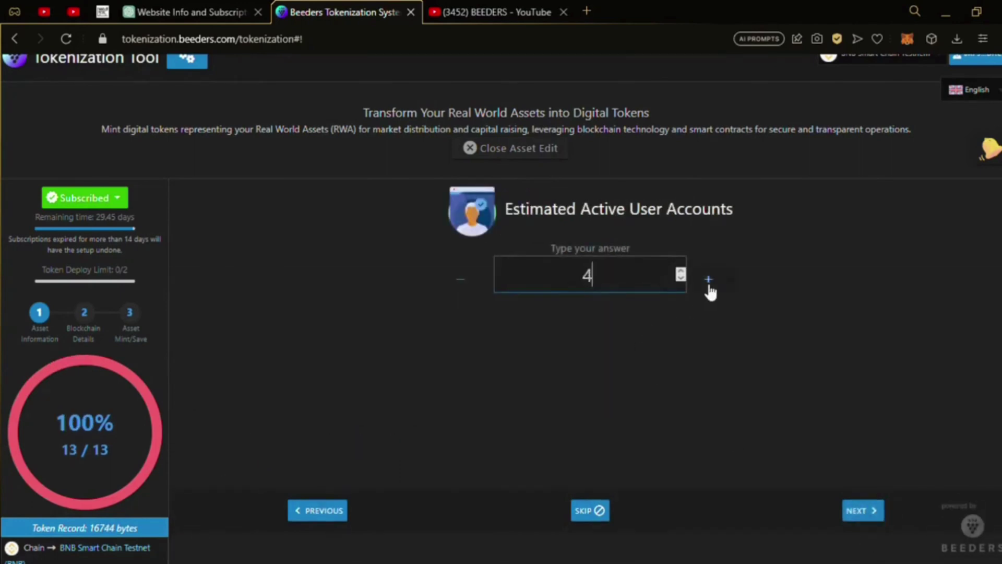
{"action": "left_click", "coordinate": [708, 282]}
{"action": "left_click", "coordinate": [709, 282]}
{"action": "left_click", "coordinate": [708, 281]}
{"action": "left_click", "coordinate": [861, 509]}
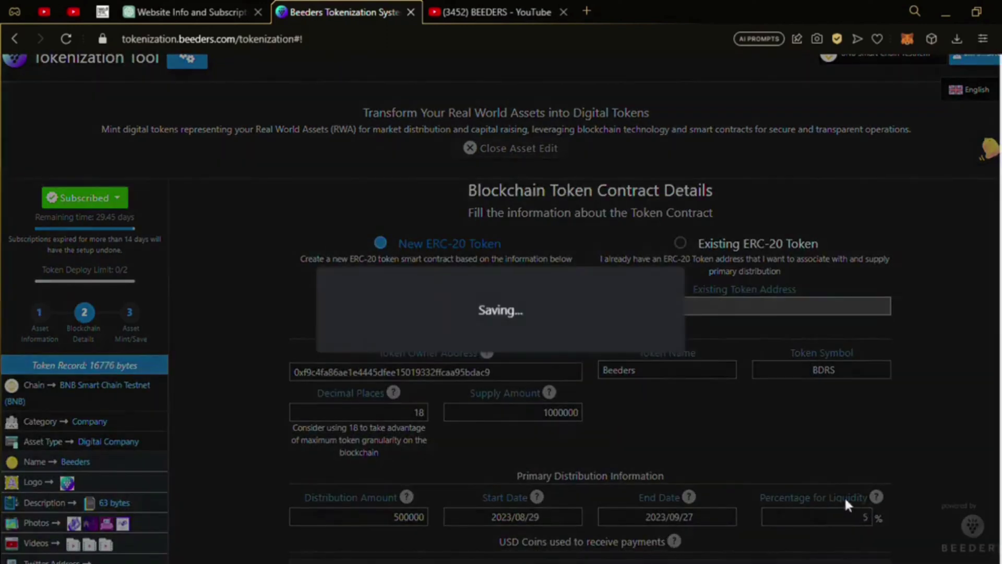
{"action": "scroll", "coordinate": [546, 305], "scroll_direction": "down", "scroll_amount": 3}
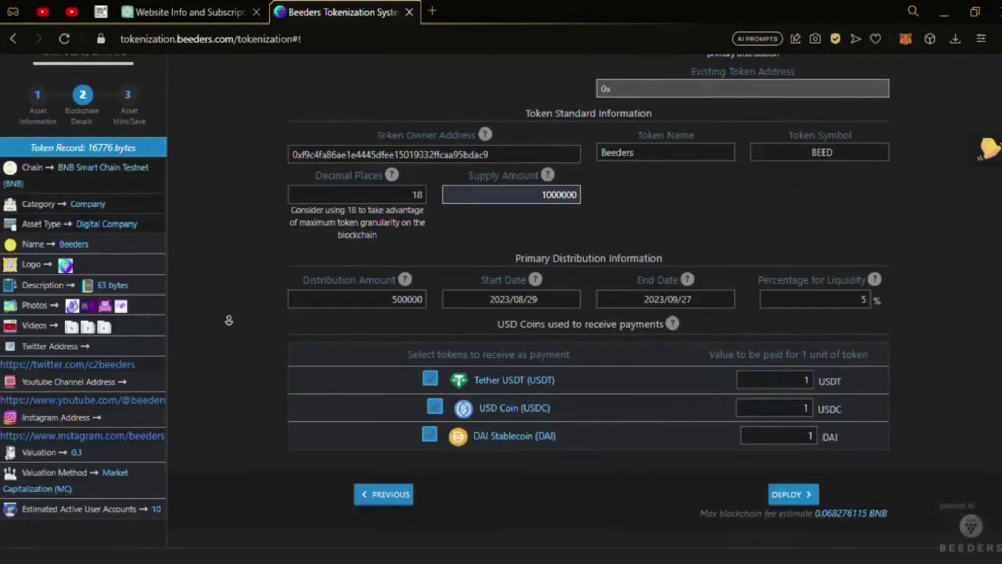
Deploy the Beeders (BEED) token contract, confirm the transaction and dismiss the success dialog.
{"action": "left_click", "coordinate": [789, 494]}
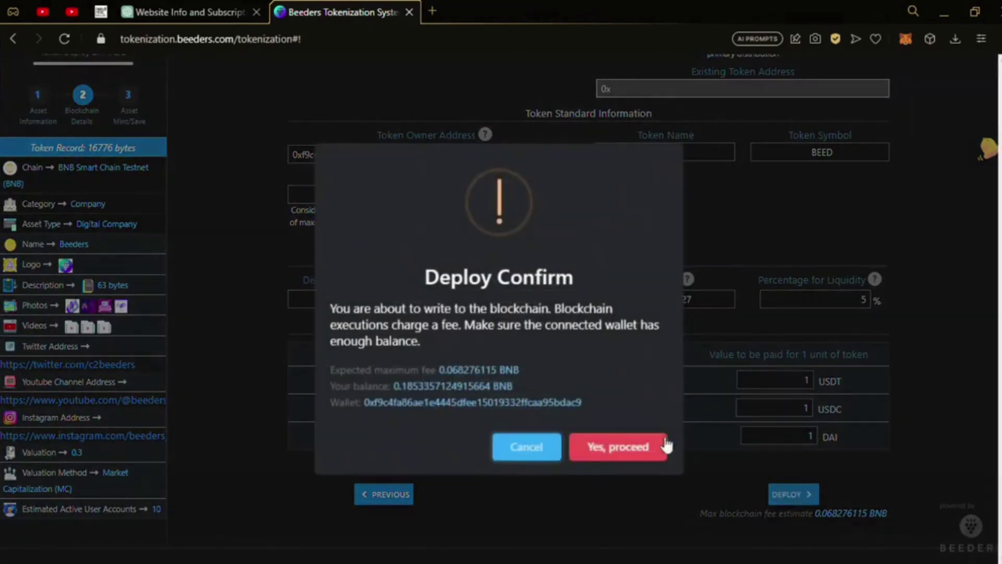
{"action": "left_click", "coordinate": [629, 440]}
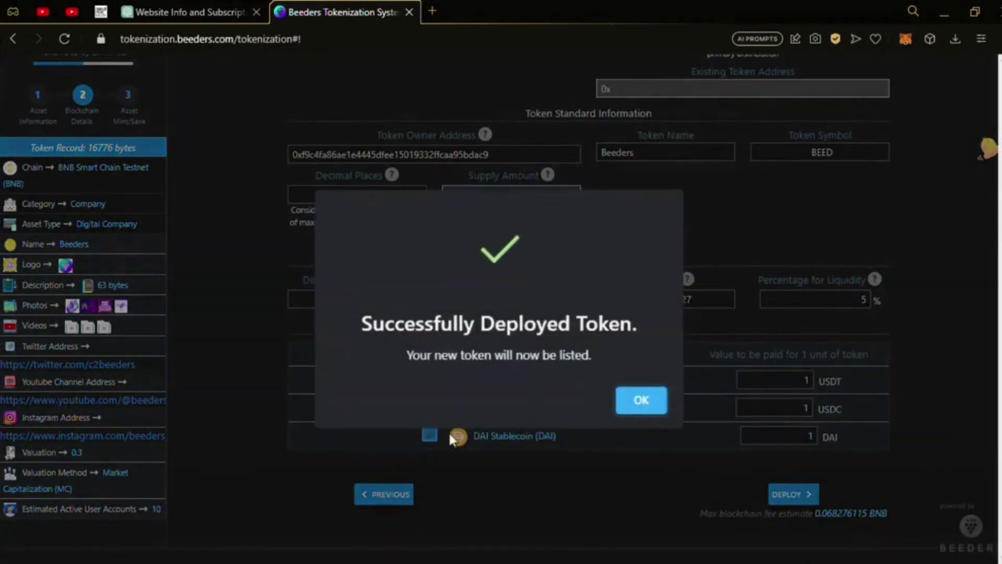
{"action": "left_click", "coordinate": [645, 406]}
{"action": "scroll", "coordinate": [79, 188], "scroll_direction": "up", "scroll_amount": 1}
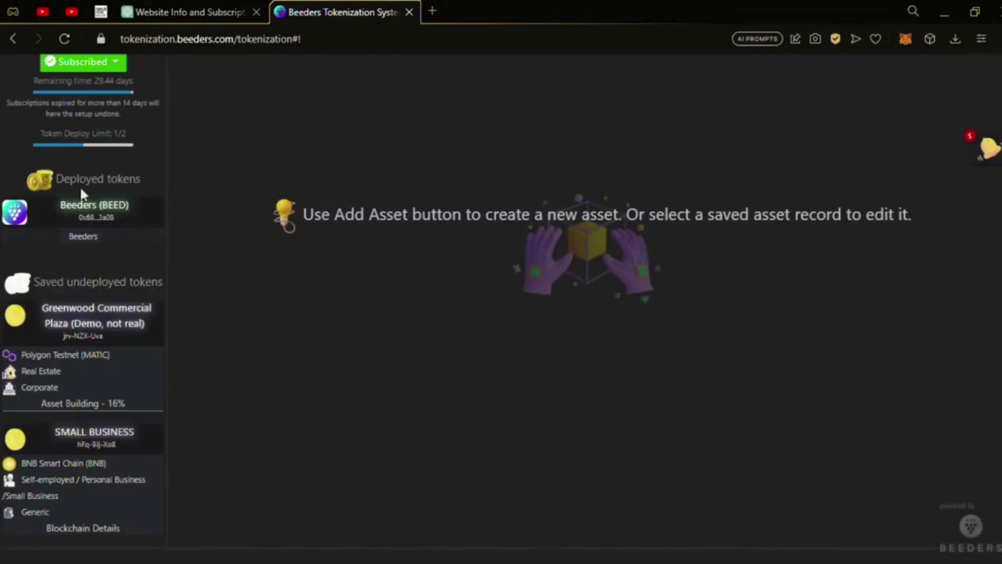
Open the deployed Beeders (BEED) token's management page and view its public token web page.
{"action": "left_click", "coordinate": [109, 223]}
{"action": "left_click", "coordinate": [197, 211]}
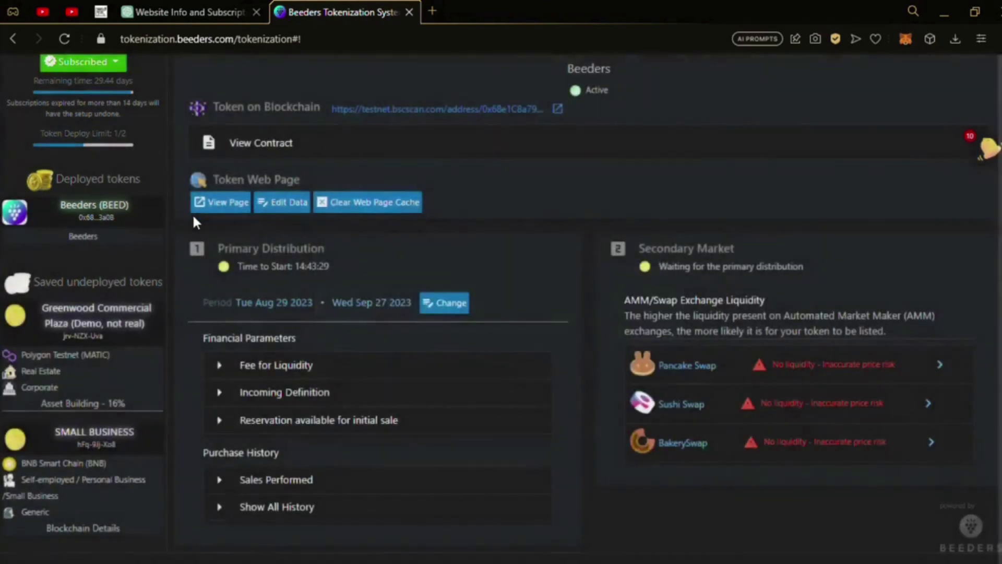
{"action": "left_click", "coordinate": [200, 205]}
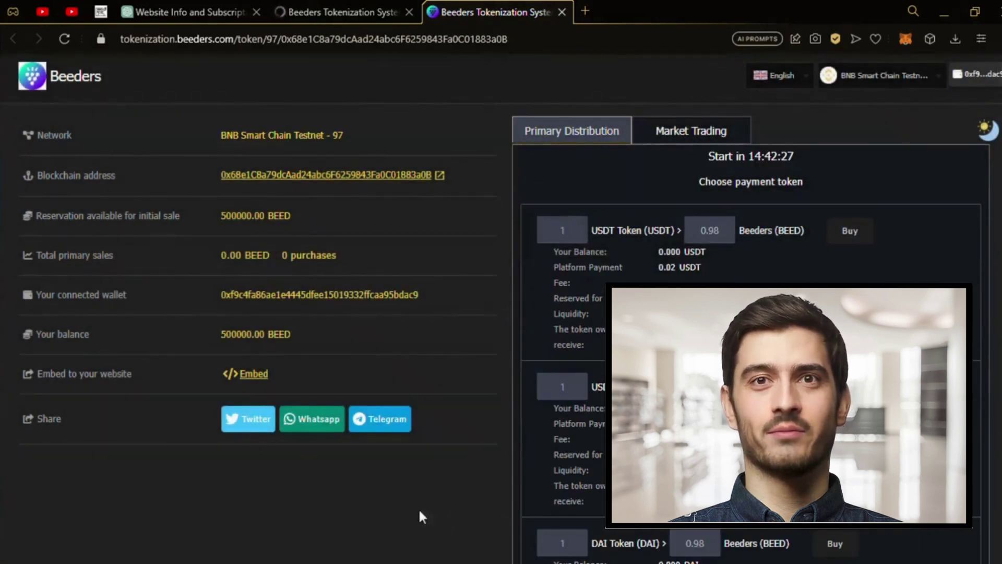
{"action": "scroll", "coordinate": [485, 500], "scroll_direction": "down", "scroll_amount": 5}
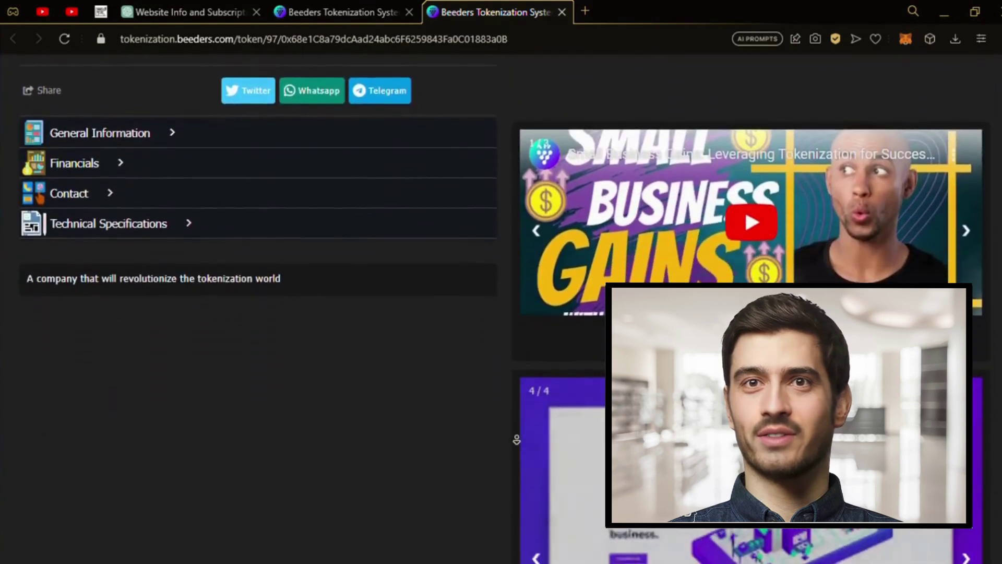
{"action": "left_click", "coordinate": [138, 126]}
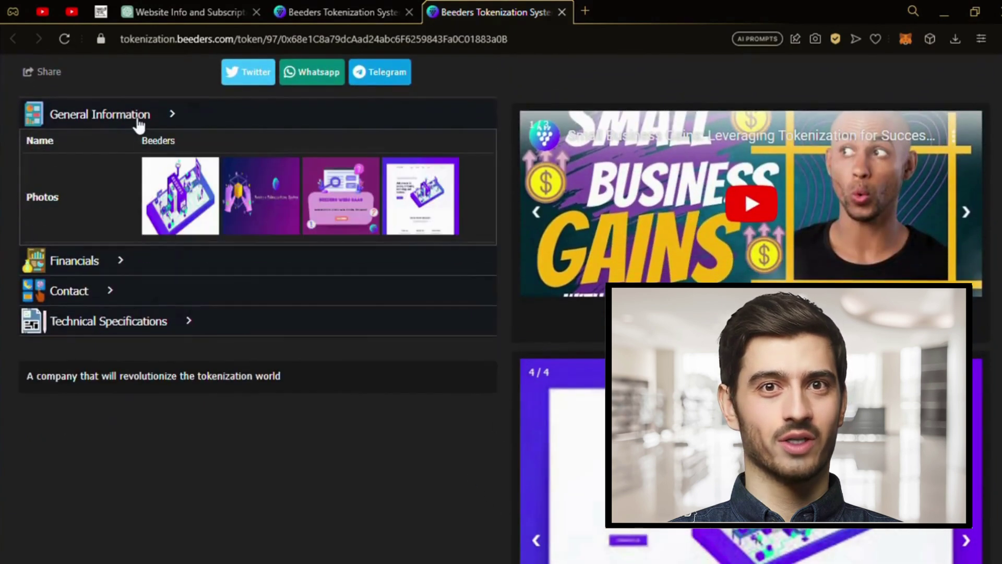
{"action": "left_click", "coordinate": [139, 125]}
{"action": "left_click", "coordinate": [95, 155]}
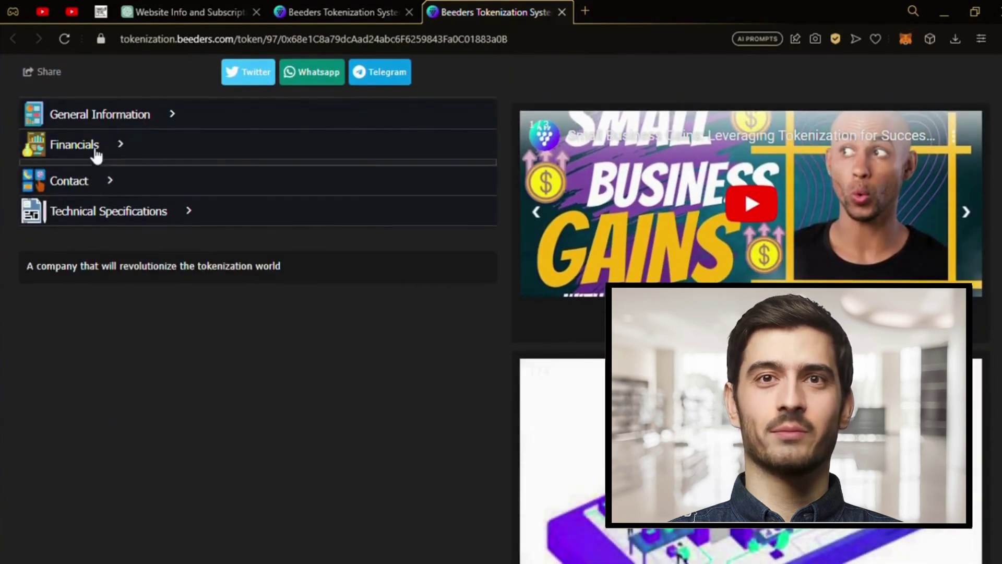
{"action": "left_click", "coordinate": [94, 156]}
{"action": "left_click", "coordinate": [99, 185]}
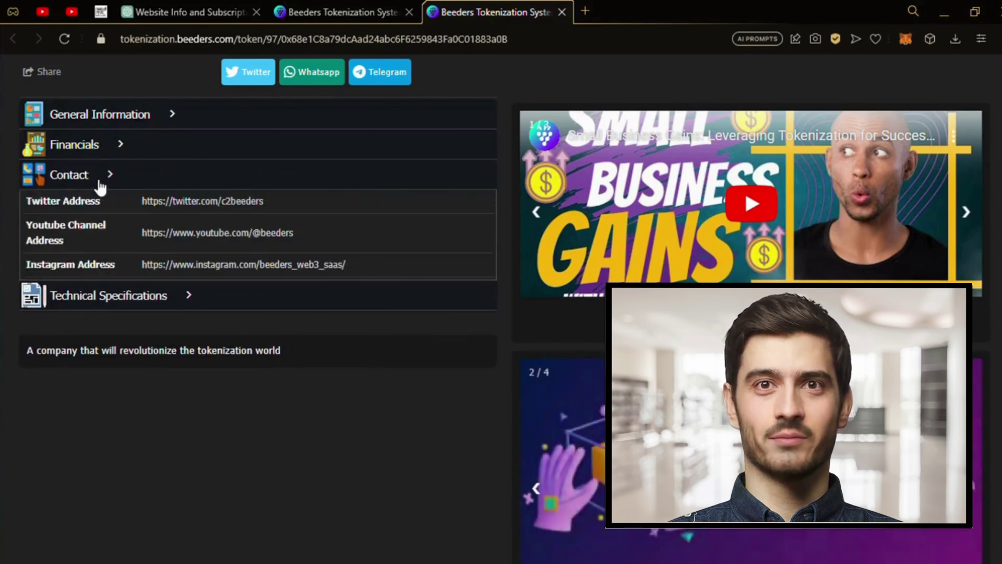
{"action": "scroll", "coordinate": [494, 259], "scroll_direction": "up", "scroll_amount": 5}
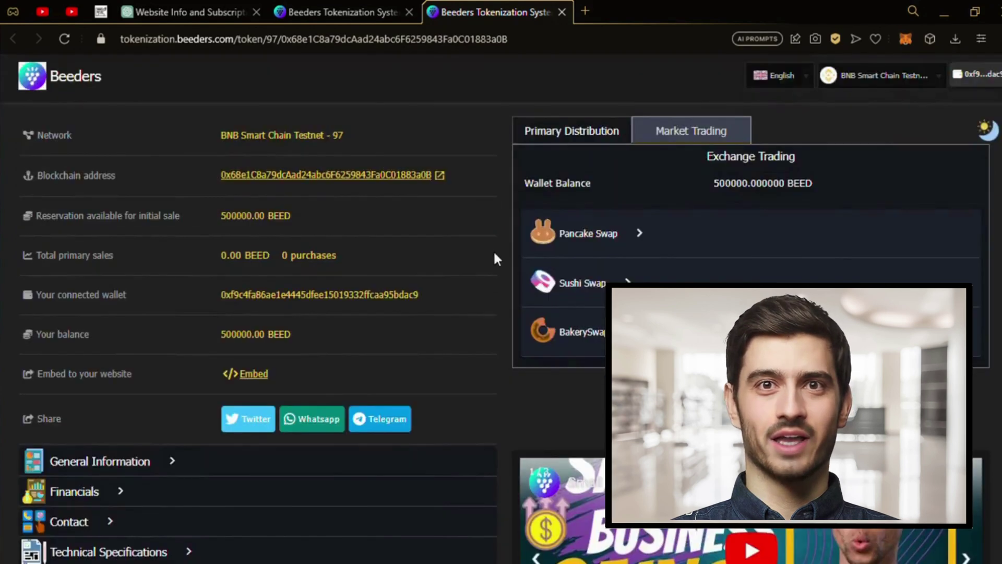
{"action": "left_click", "coordinate": [529, 135]}
{"action": "scroll", "coordinate": [488, 202], "scroll_direction": "down", "scroll_amount": 1}
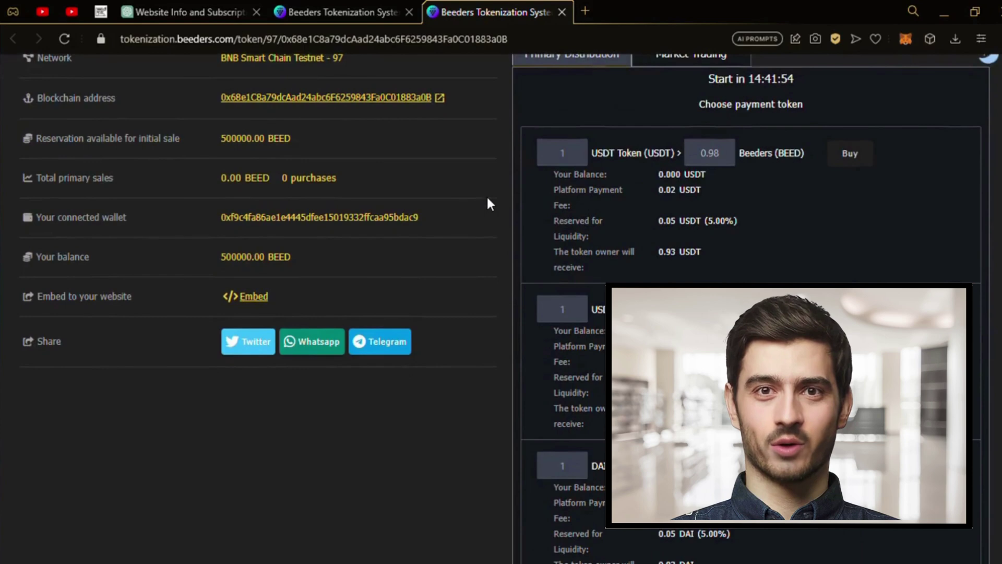
{"action": "middle_click", "coordinate": [487, 204]}
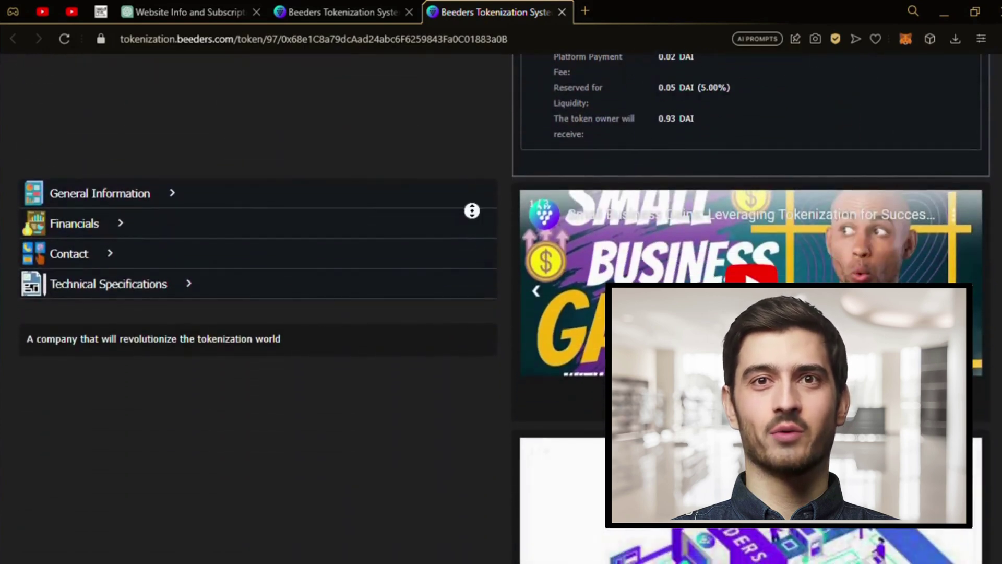
{"action": "scroll", "coordinate": [471, 211], "scroll_direction": "up", "scroll_amount": 10}
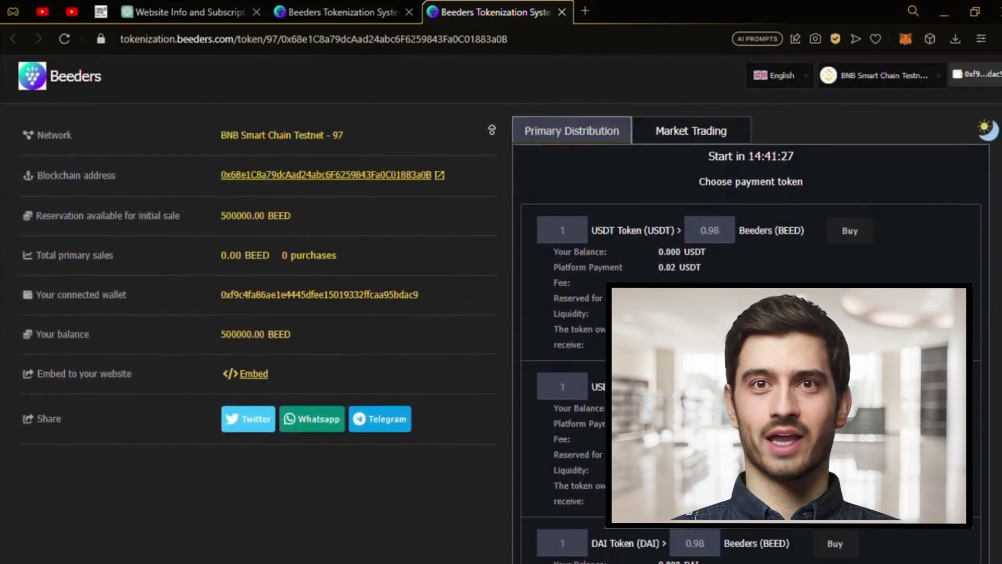